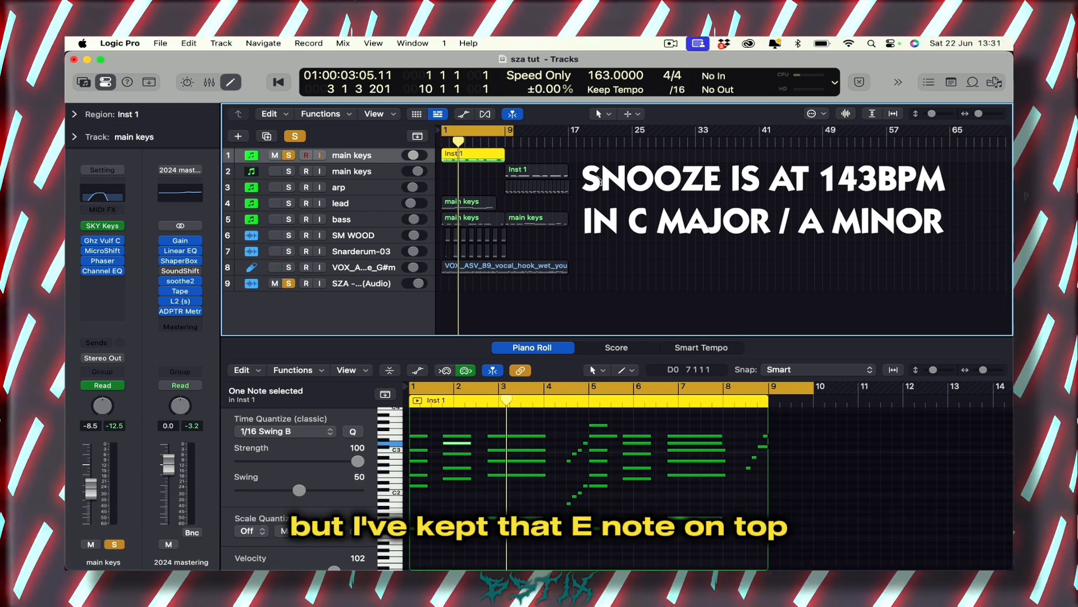
View the SKY Keys instrument on the first main keys track and close its window
click(102, 225)
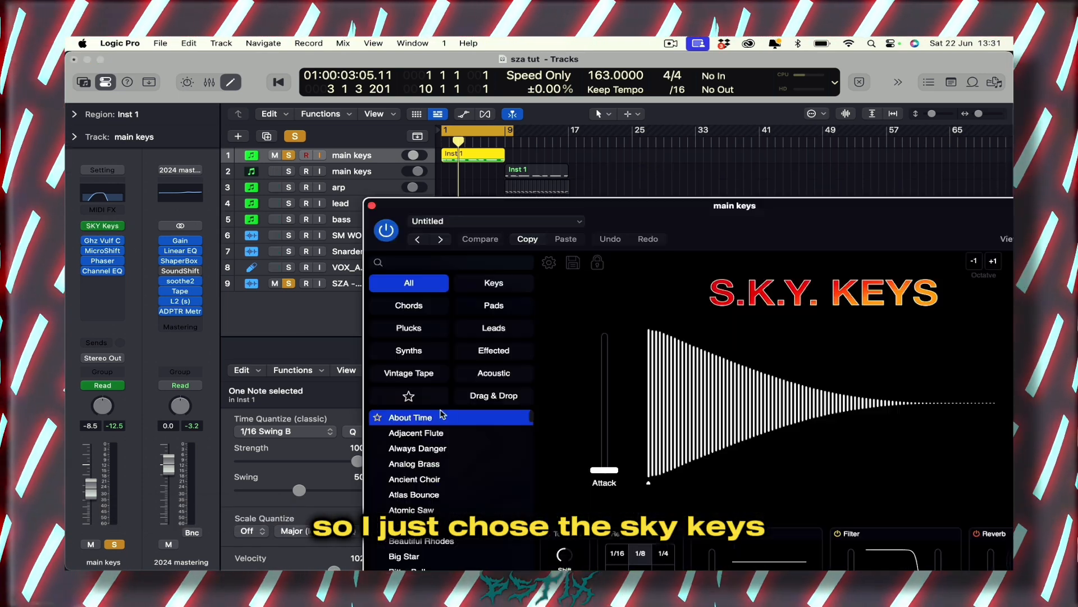
click(371, 206)
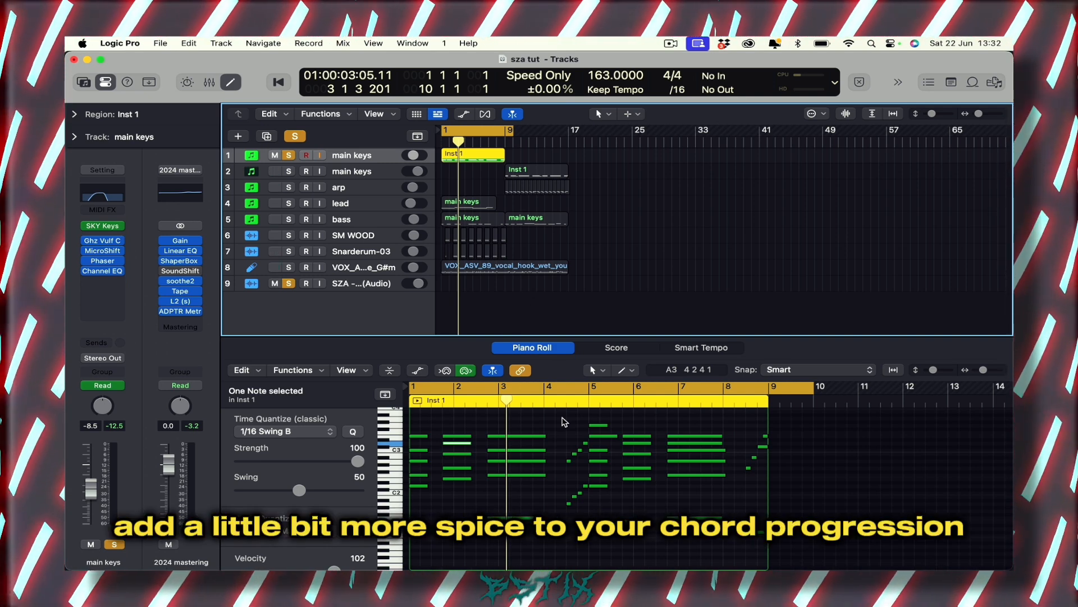
Turn on the metronome click and play the Inst 1 chord region from bar 1 through to its end
click(897, 82)
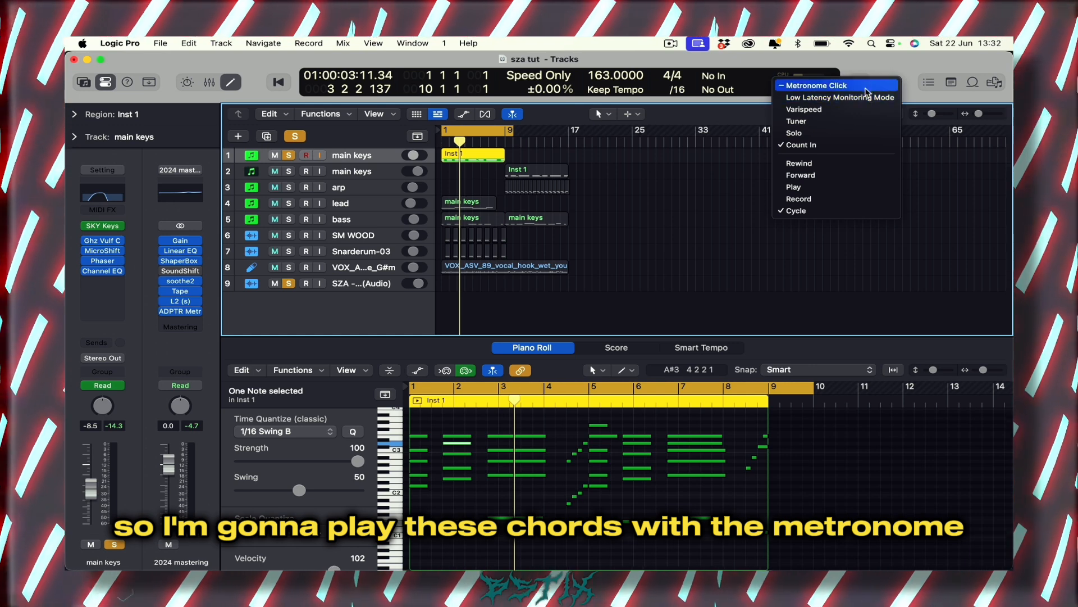
click(866, 88)
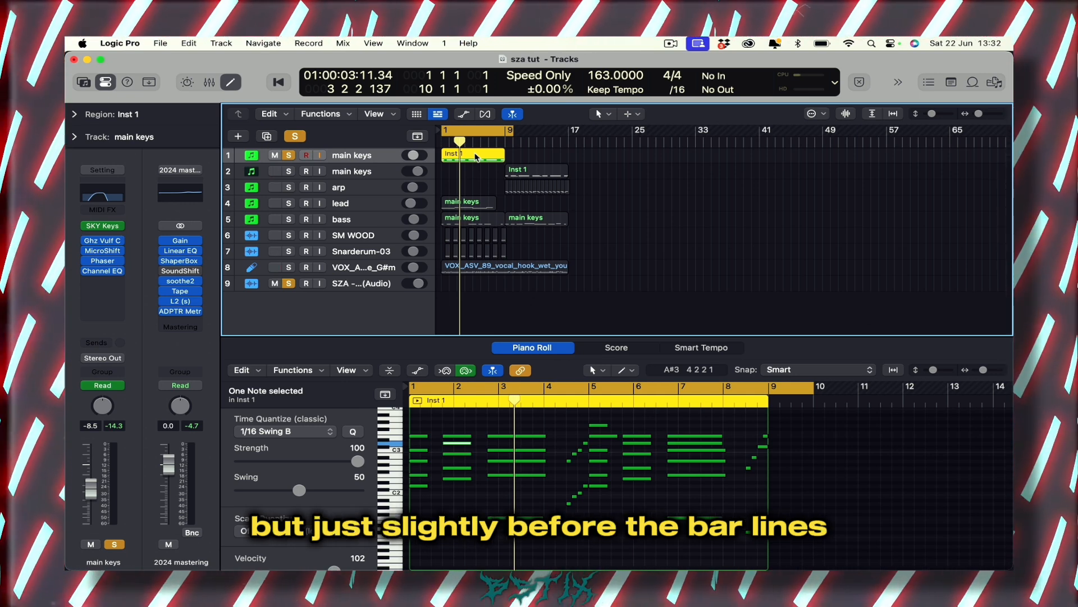
click(515, 432)
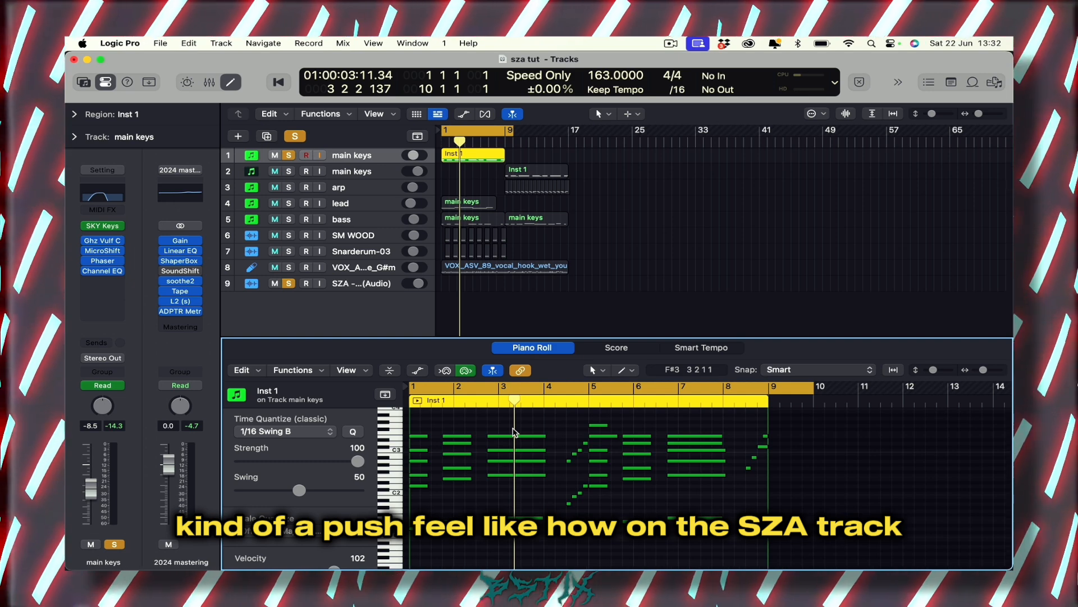
key(Return)
key(space)
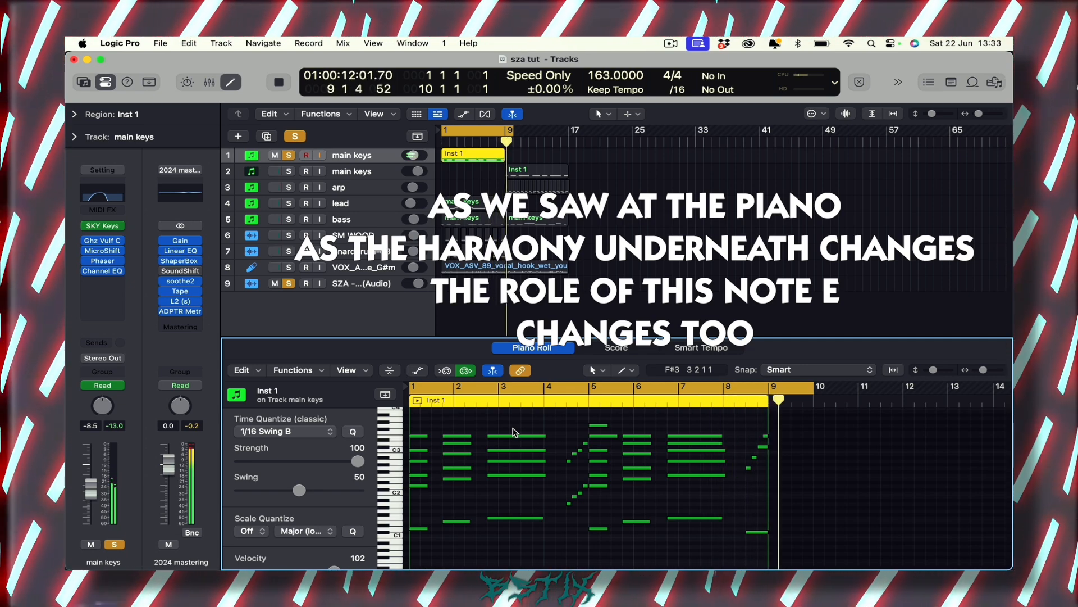
key(space)
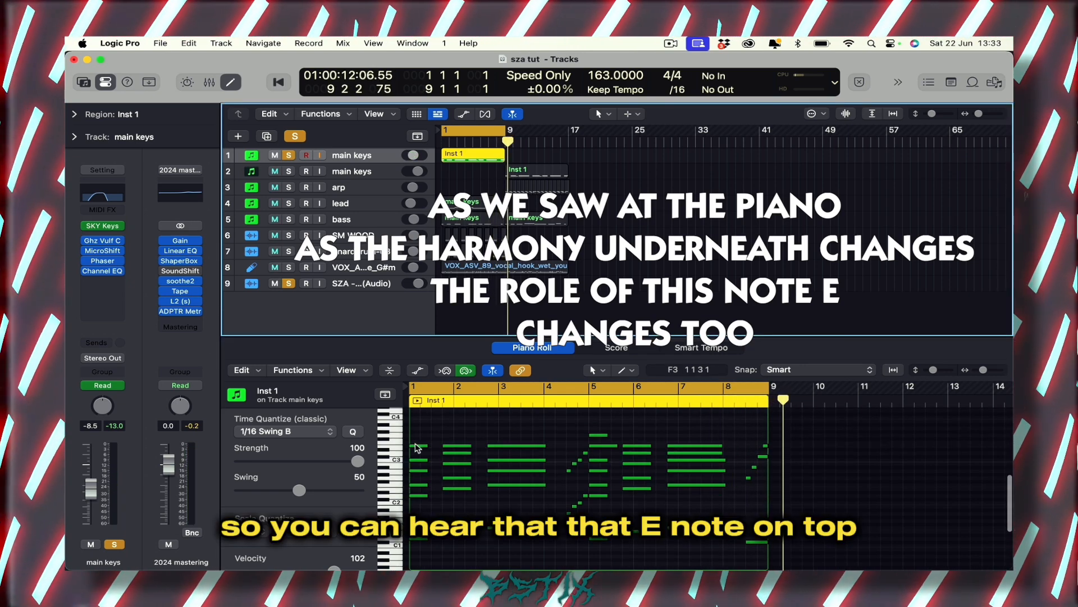
Audition the top E3 notes of the chords in bars 1 to 3 of Inst 1, leaving nothing selected
click(417, 446)
click(459, 446)
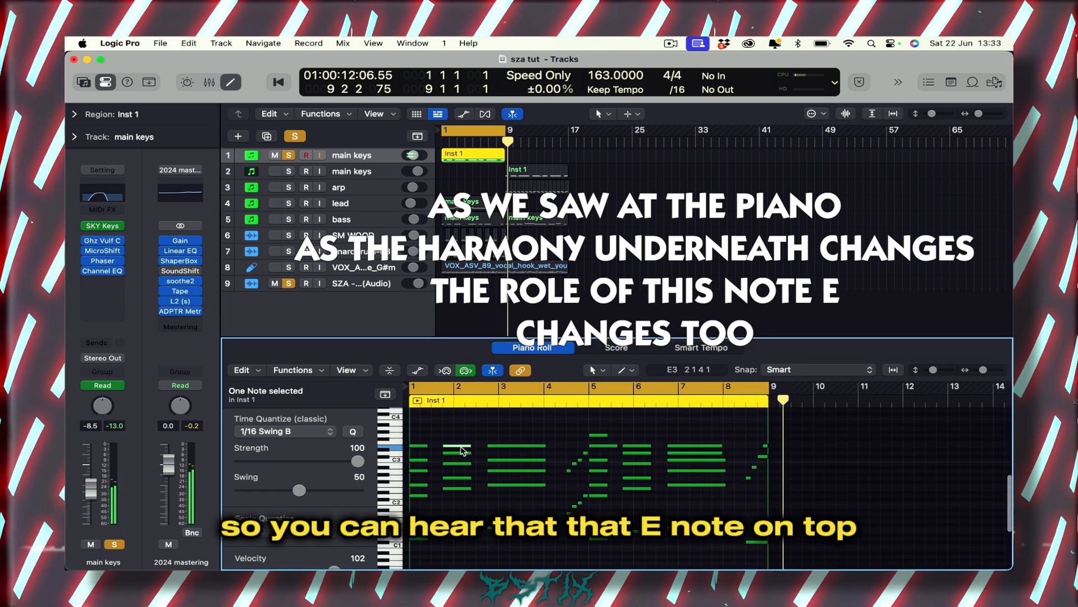
click(504, 446)
click(507, 436)
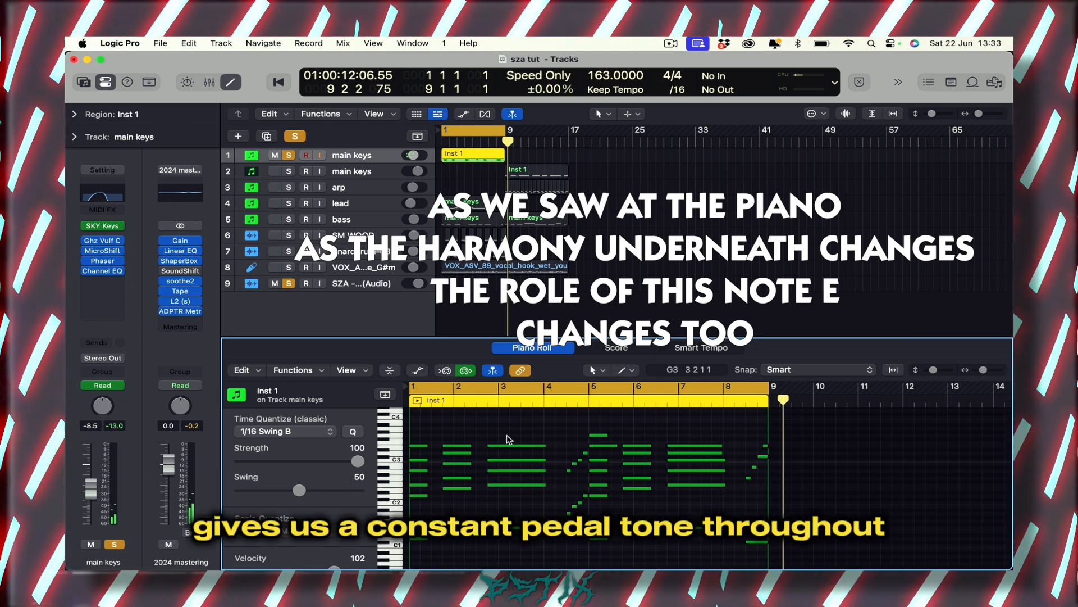
Audition the ascending lower run in bar 4 of Inst 1 and move the playhead to bar 4
drag(559, 442, 586, 519)
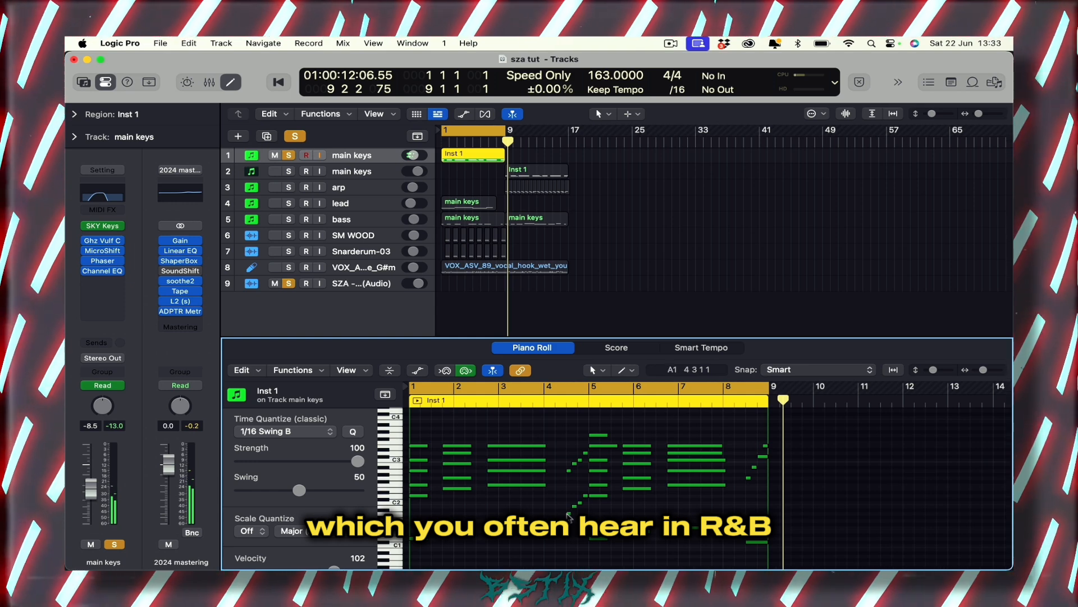
click(568, 514)
click(574, 507)
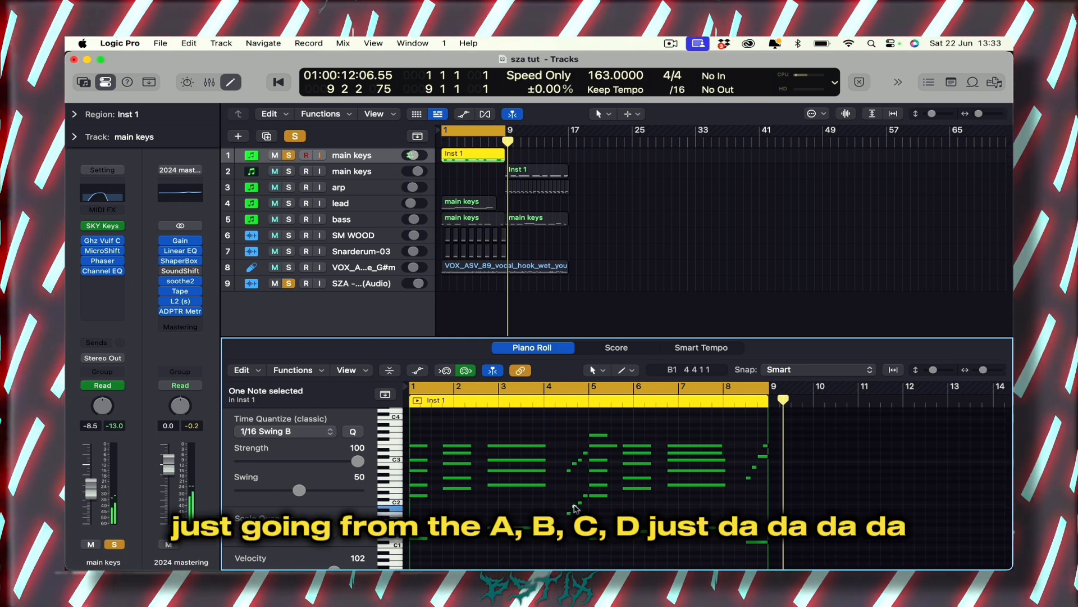
click(579, 503)
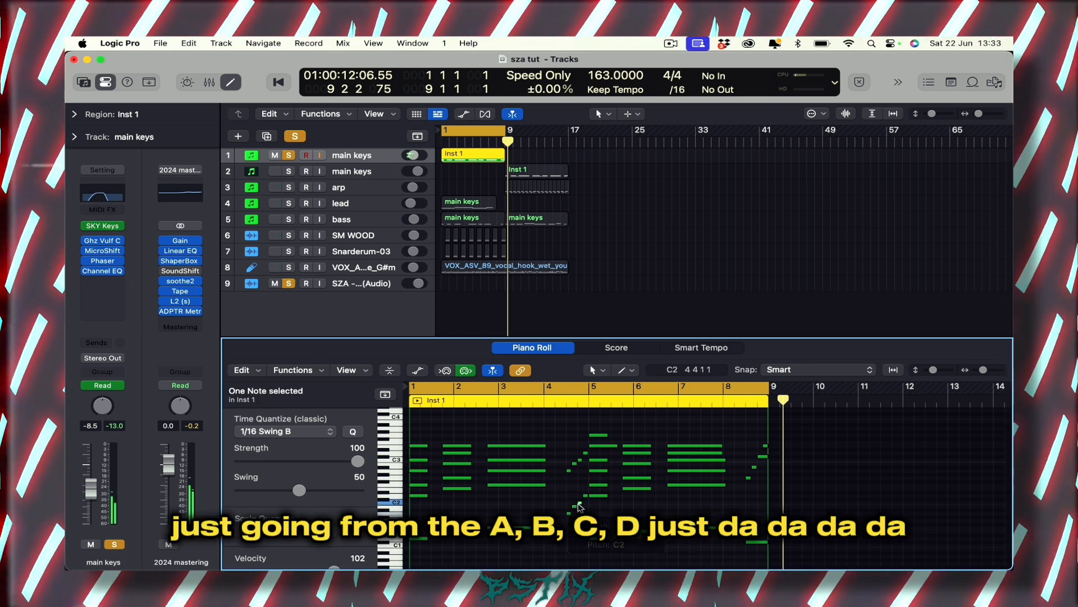
click(575, 492)
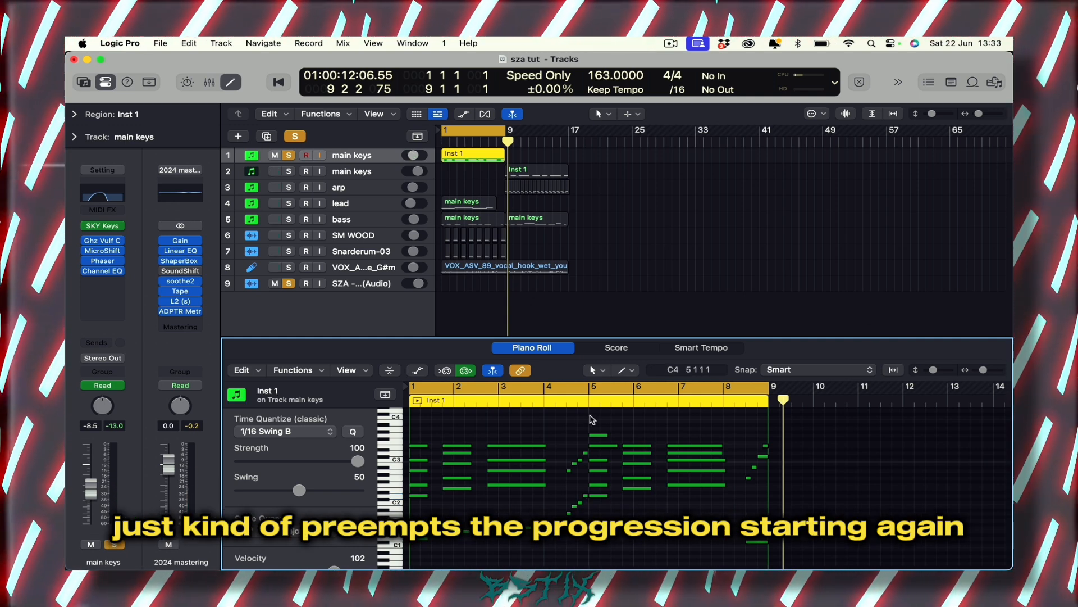
click(545, 400)
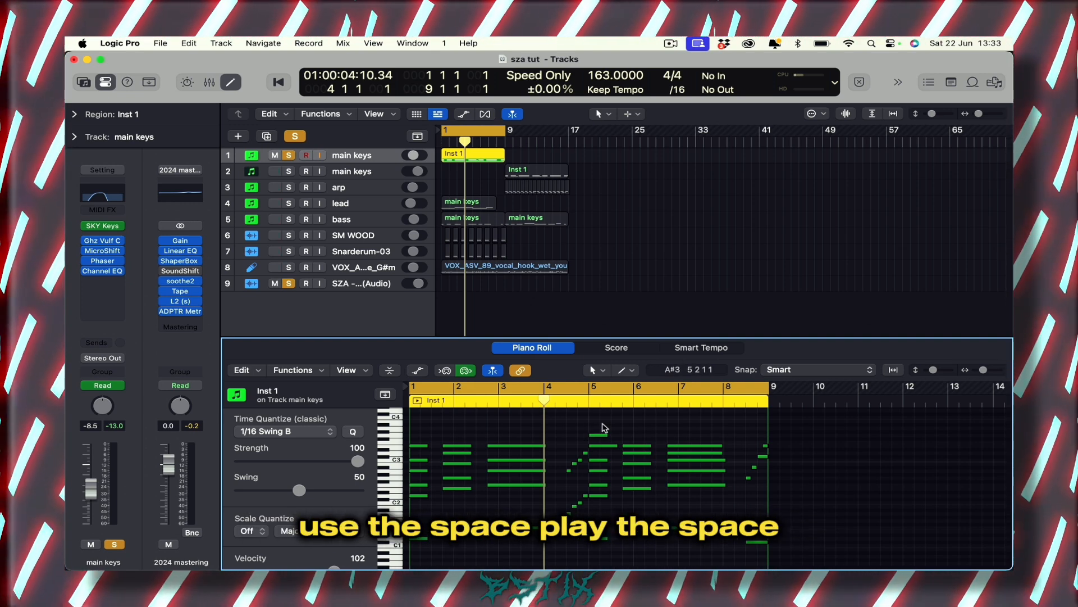
Move the playhead to bar 5 and audition the top G3 note there and the E3 note on the following chord
click(589, 401)
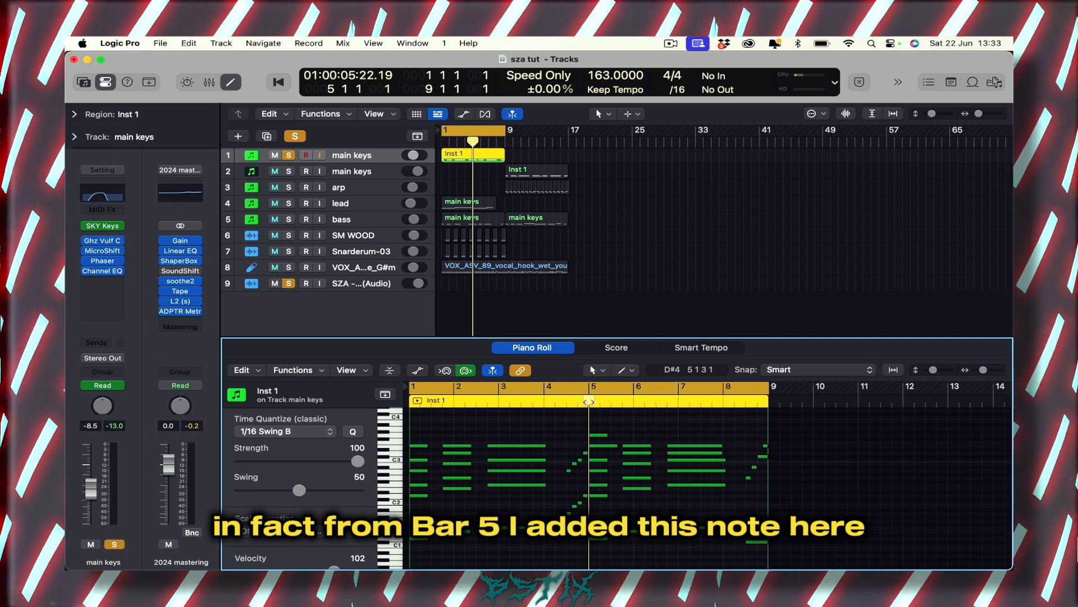
click(598, 436)
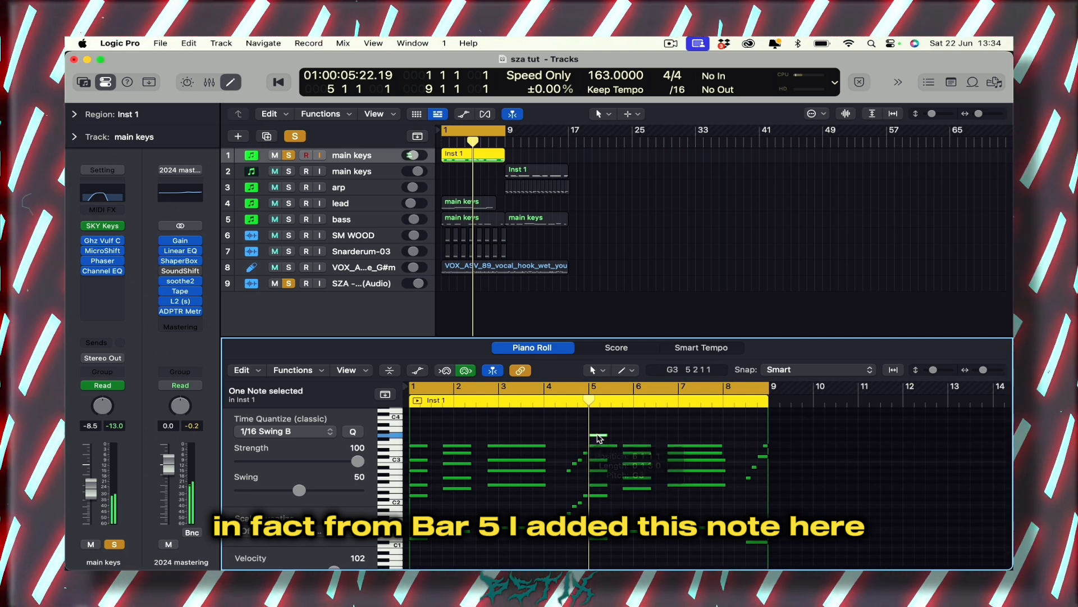
click(645, 430)
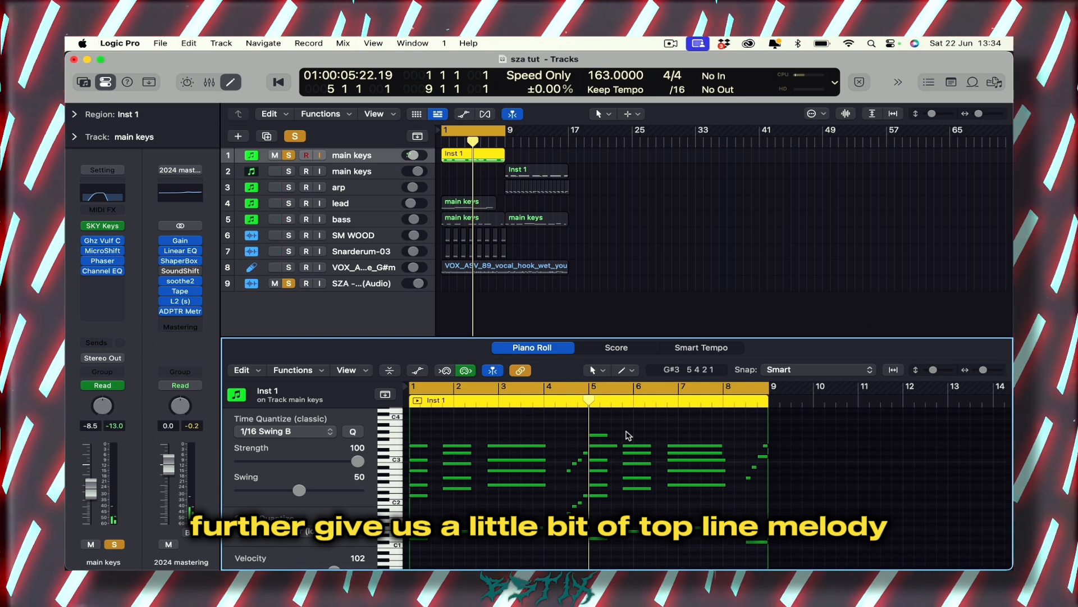
click(632, 446)
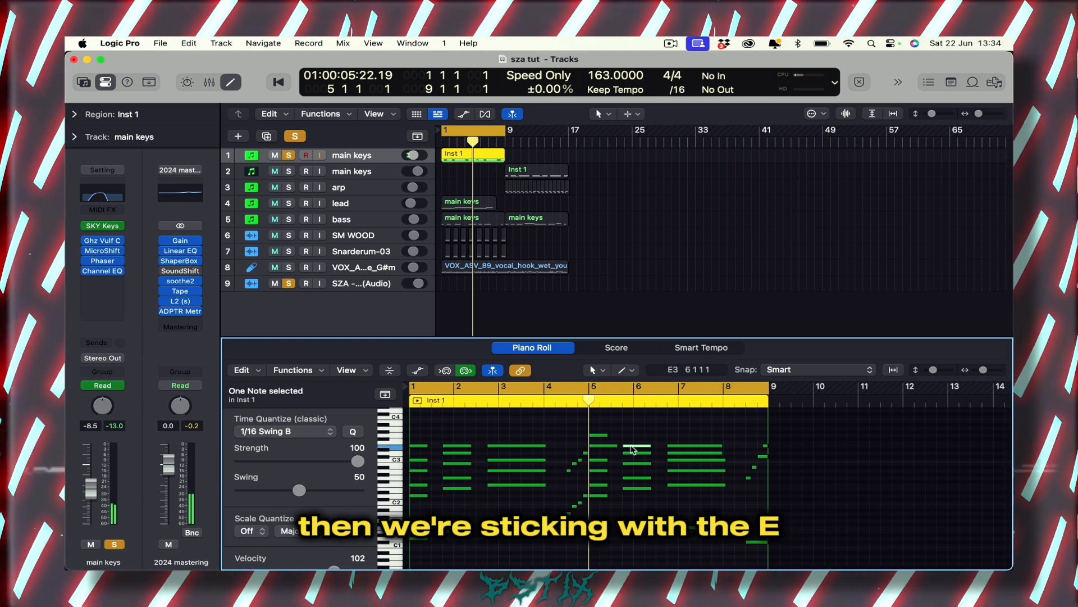
Examine the last sustained chord around bar 7, including its added D3, and position the playhead just before it
click(678, 453)
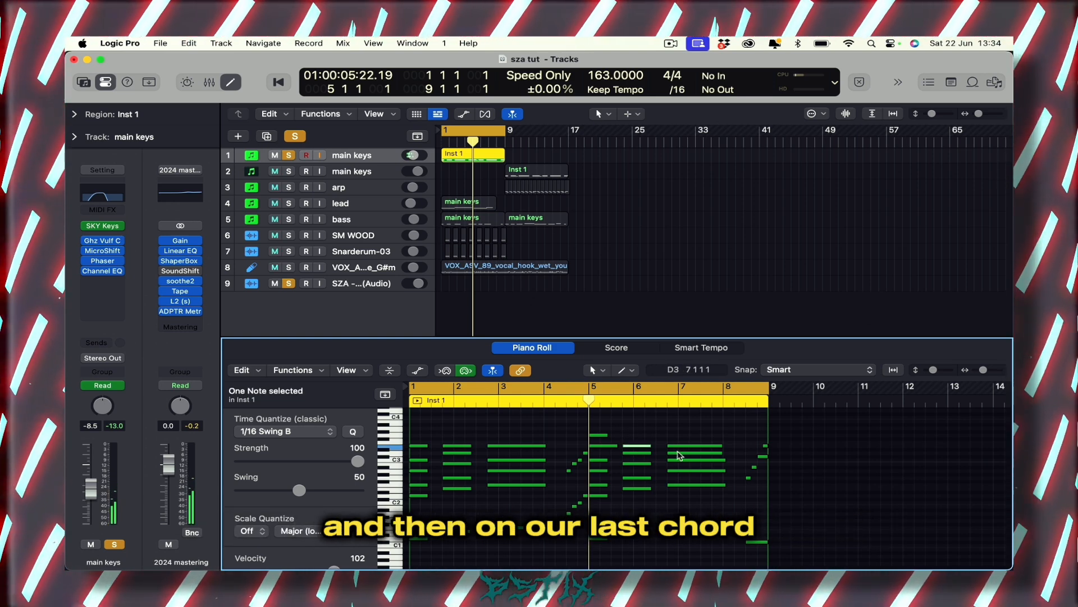
click(685, 431)
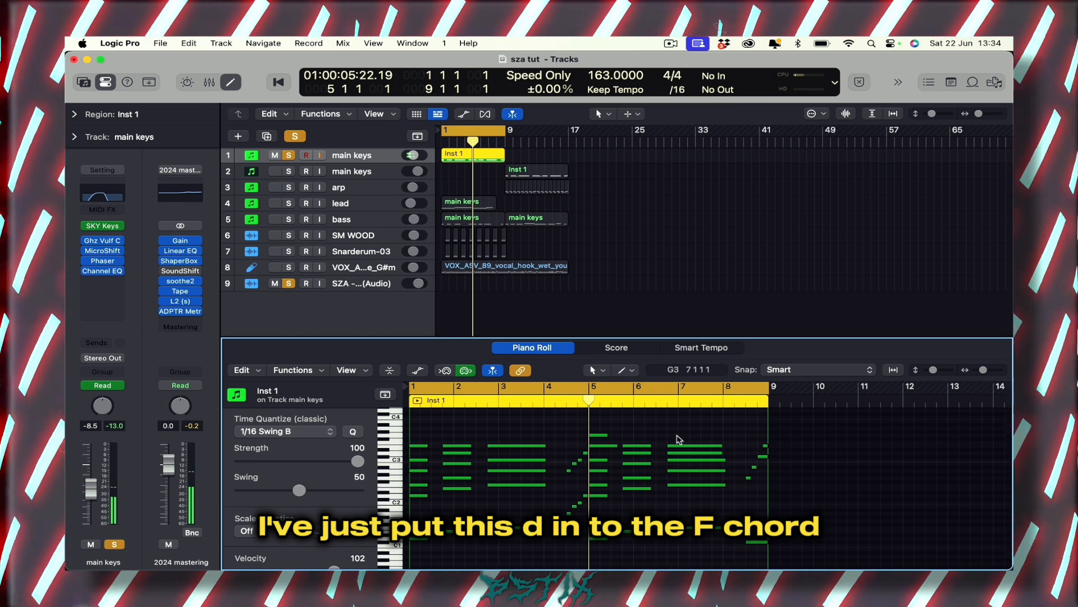
drag(676, 433, 698, 505)
click(667, 433)
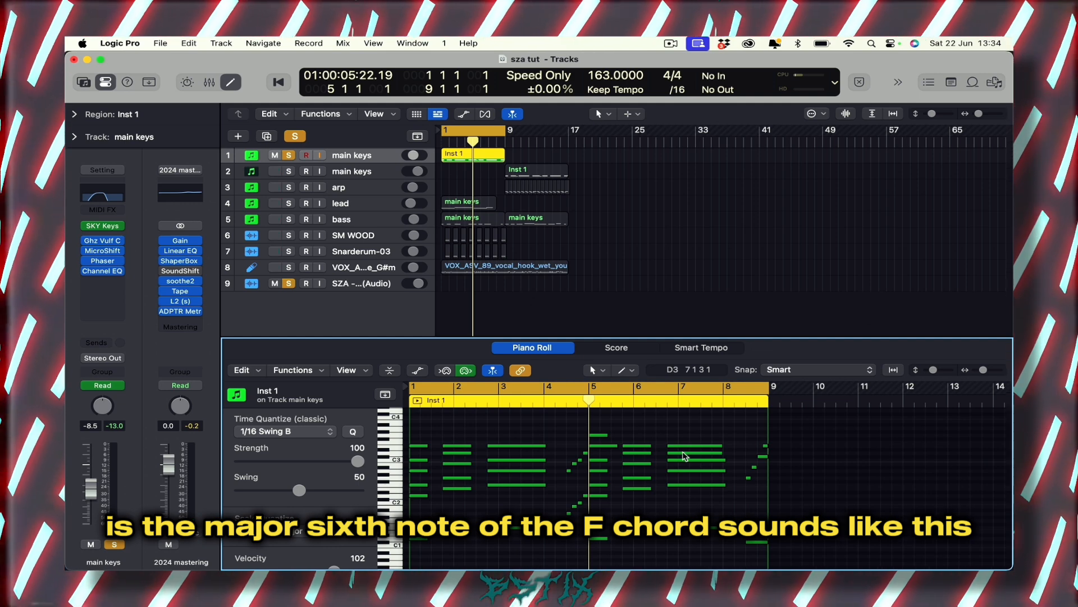
click(663, 403)
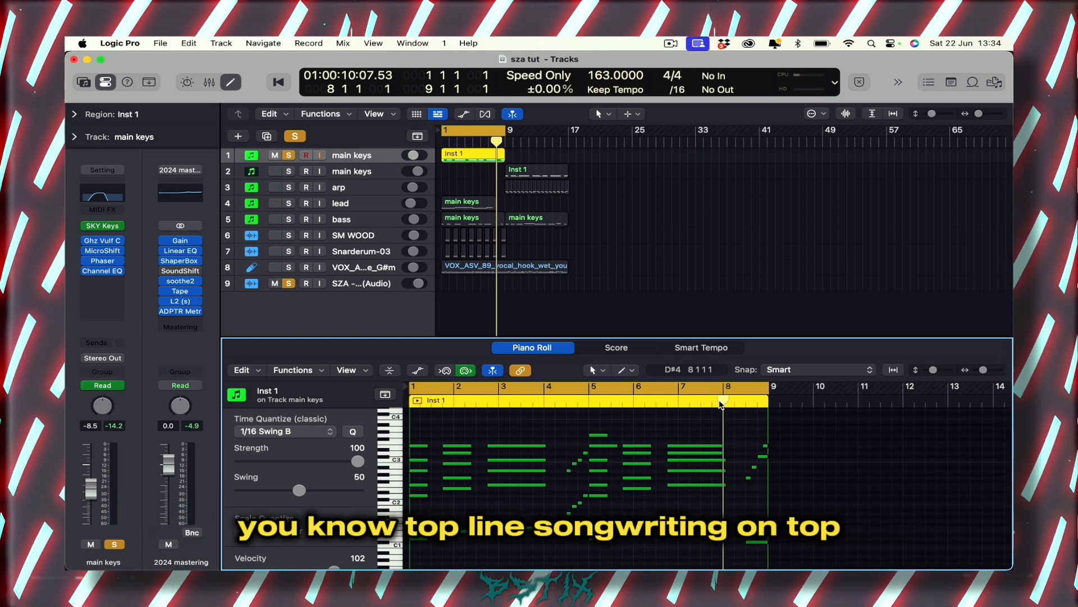
Play the rising notes in the second half of bar 8 and return the playhead to bar 8 beat 3
key(super+Right)
key(super+Right)
click(766, 404)
key(space)
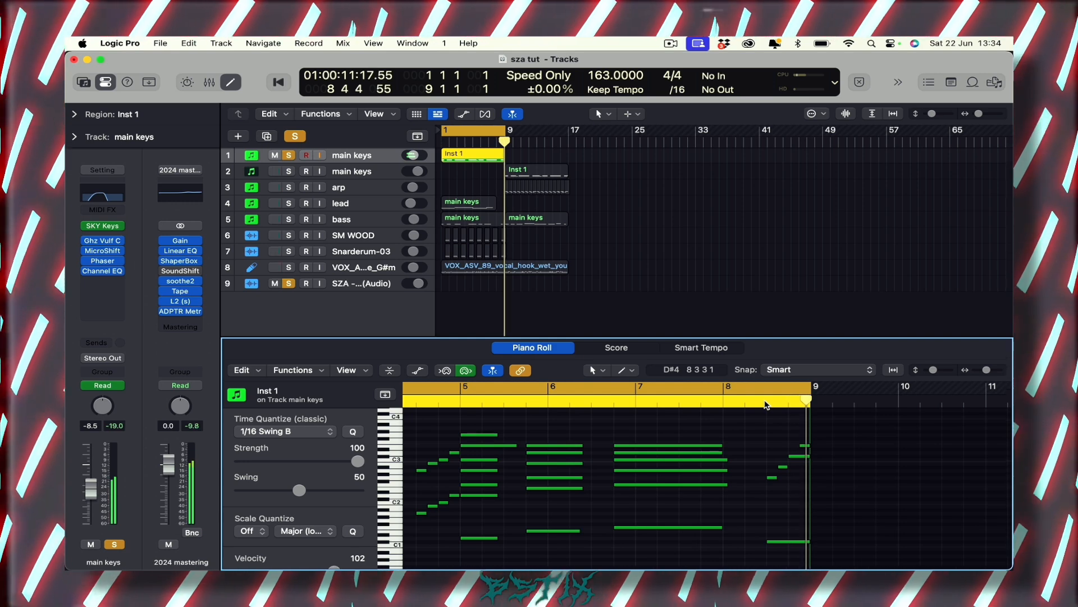
click(767, 403)
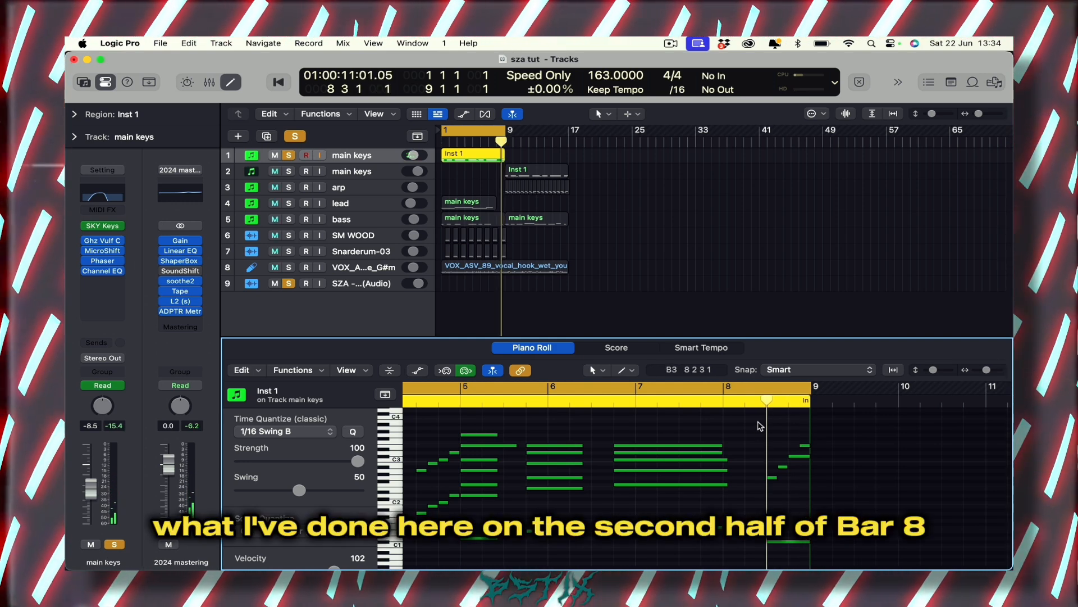
key(super+Right)
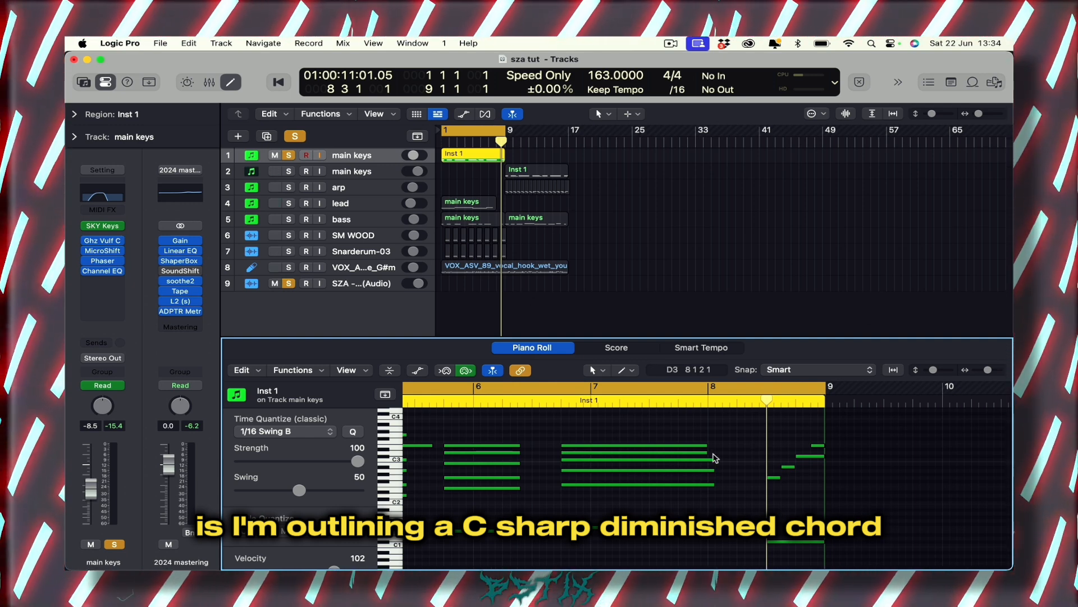
Select all six notes of the opening chord in bar 1 to examine it, and clear the selection
key(super+Left)
key(super+Left)
key(super+Left)
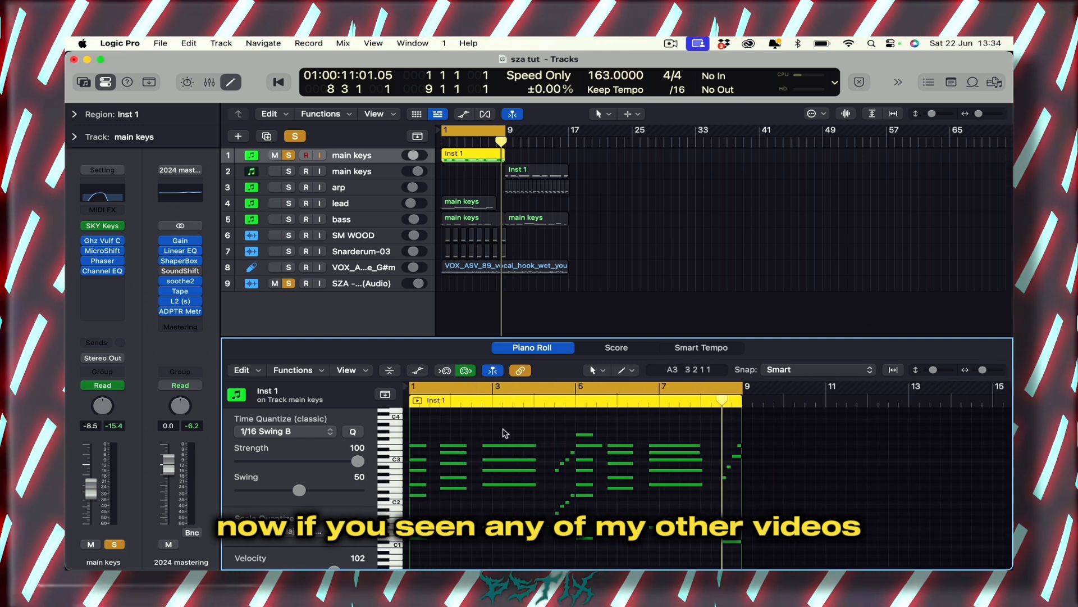
drag(420, 428, 419, 536)
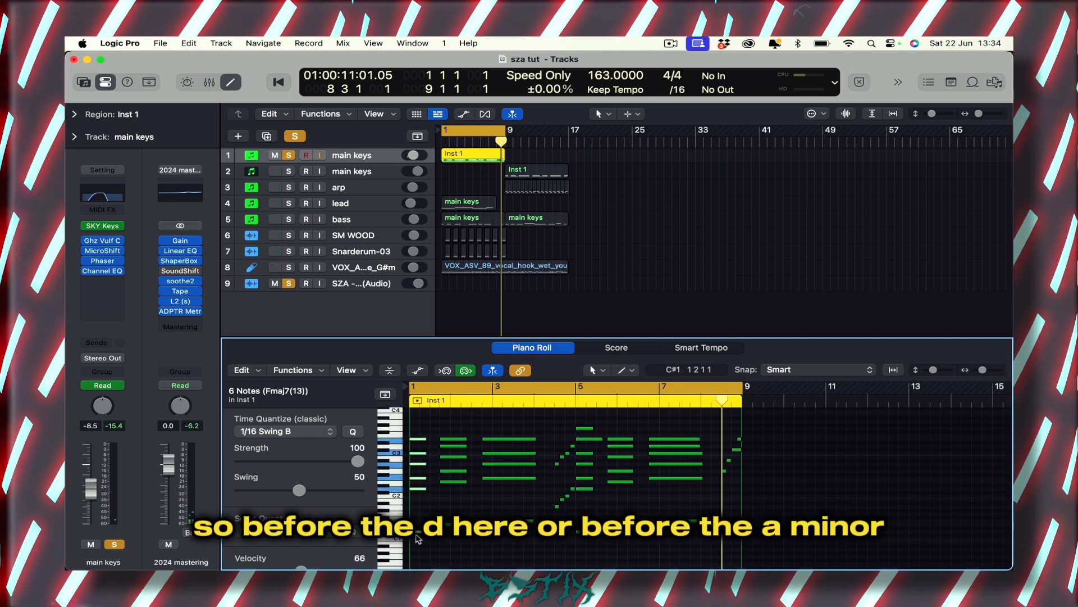
click(417, 536)
drag(419, 541, 411, 422)
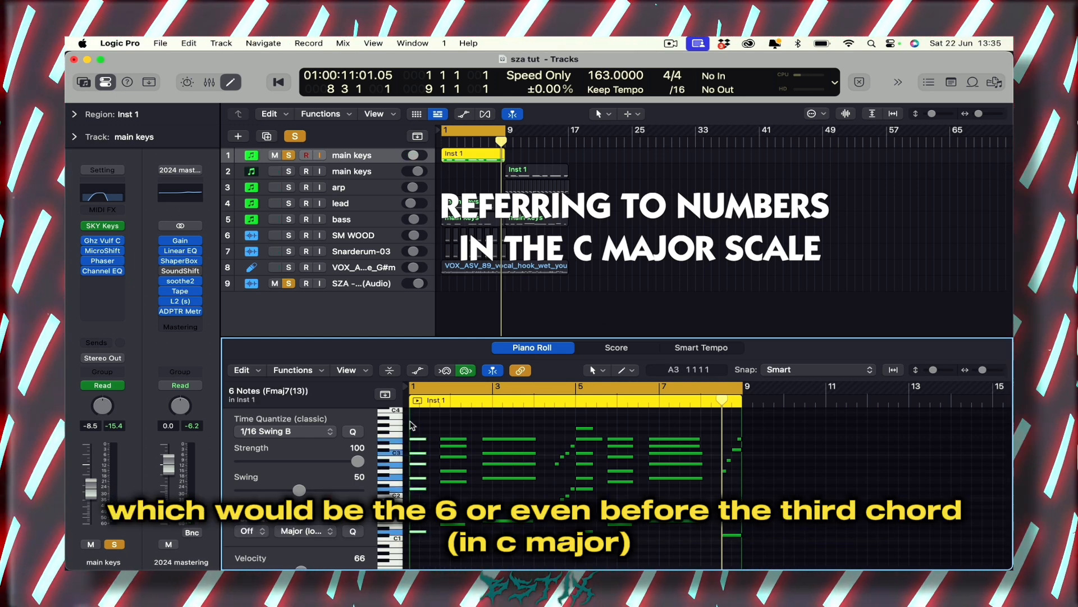
click(464, 429)
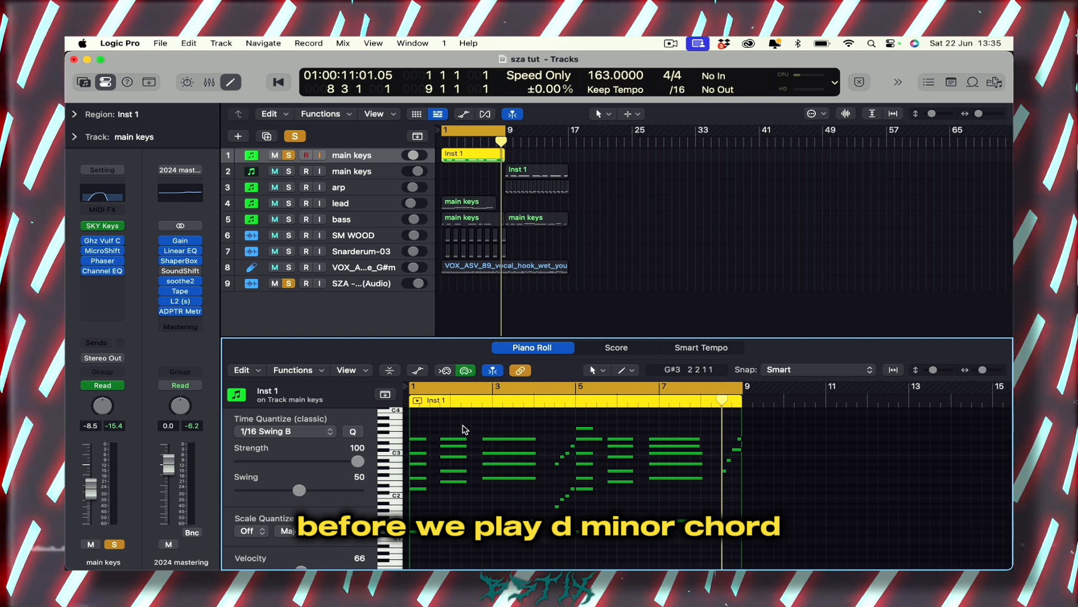
Audition the rising notes in the second half of bar 8 one by one, up to the final E3
scroll(725, 434, up, 5)
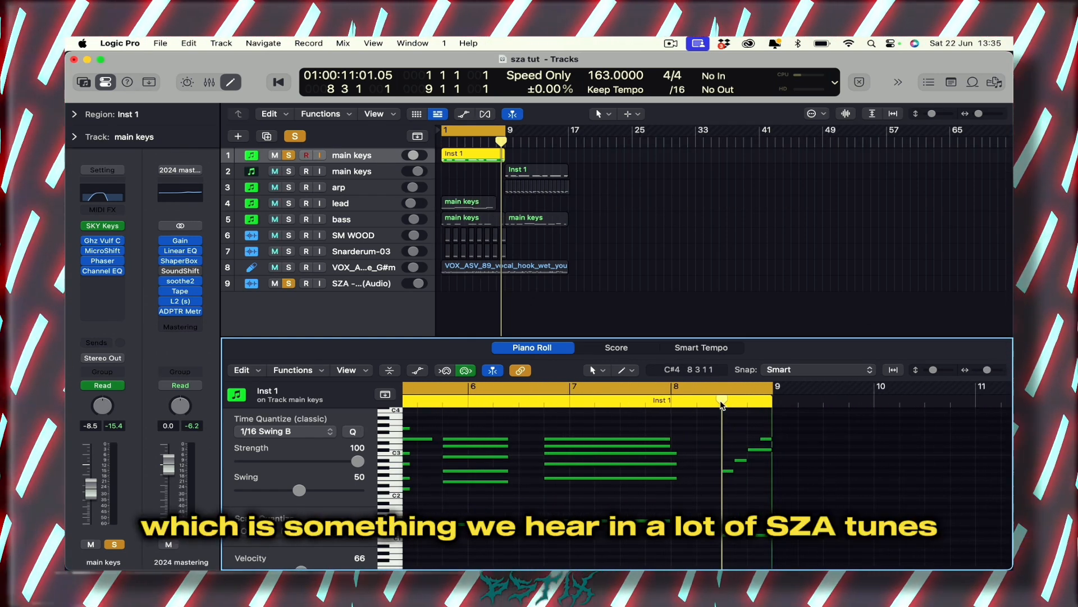
click(728, 471)
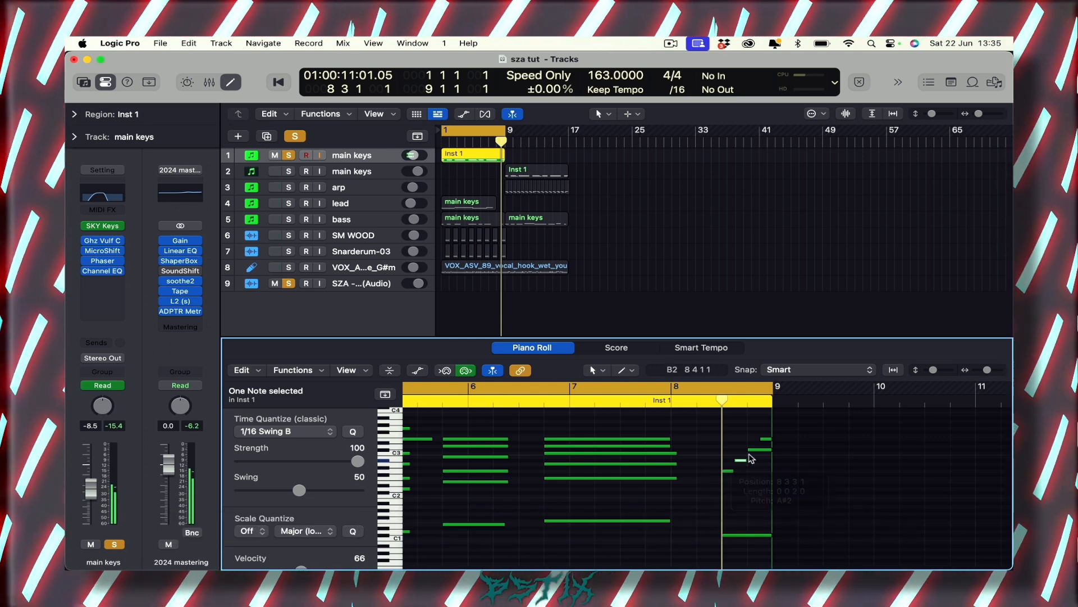
click(757, 450)
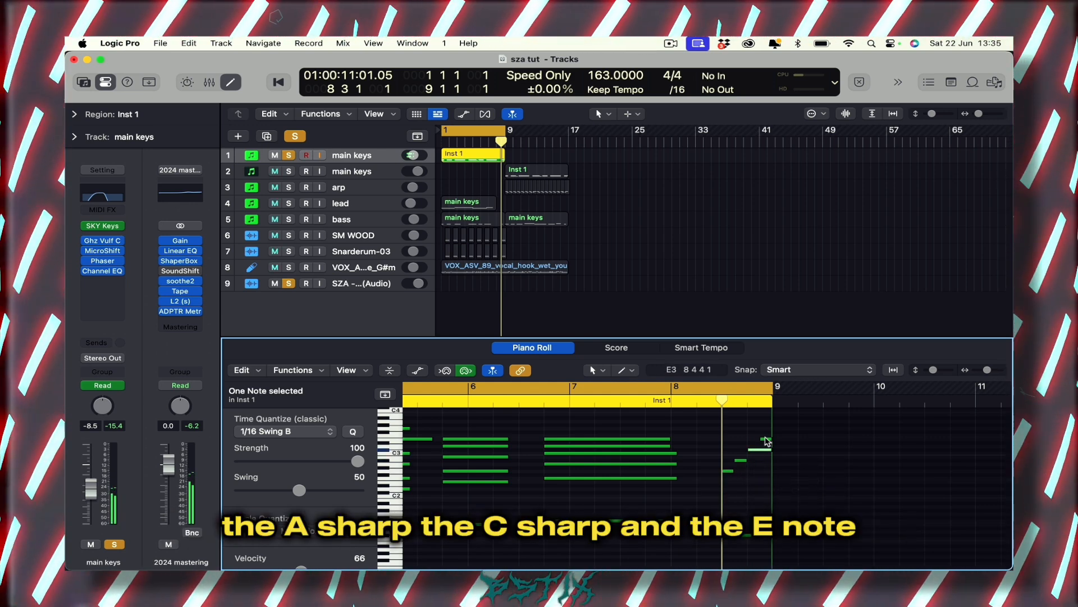
click(762, 438)
click(728, 422)
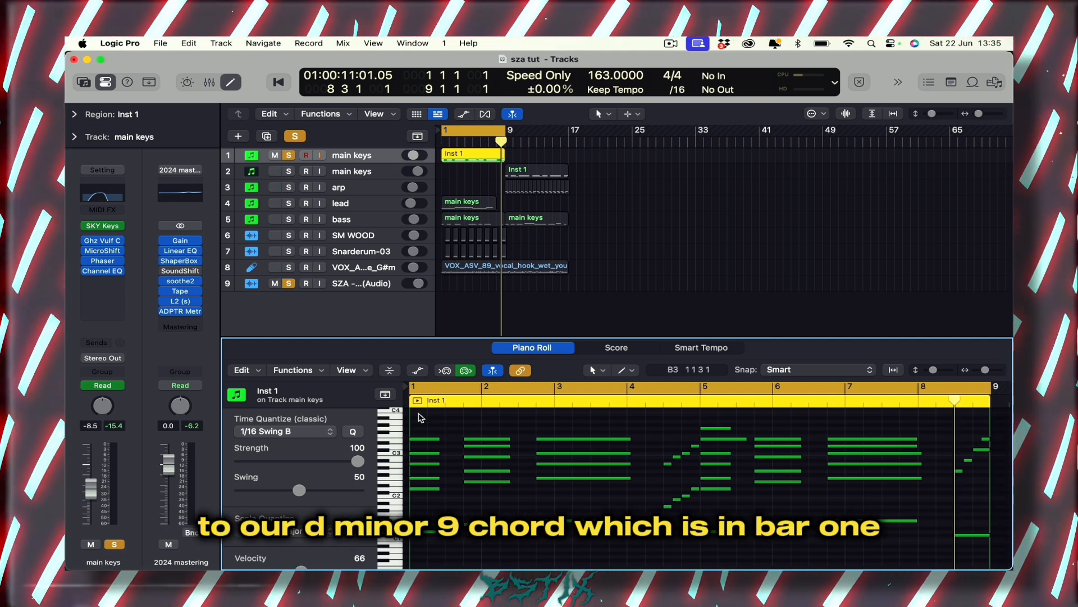
Play the bar 8 run, stop playback, and select the final E3 note of Inst 1
key(space)
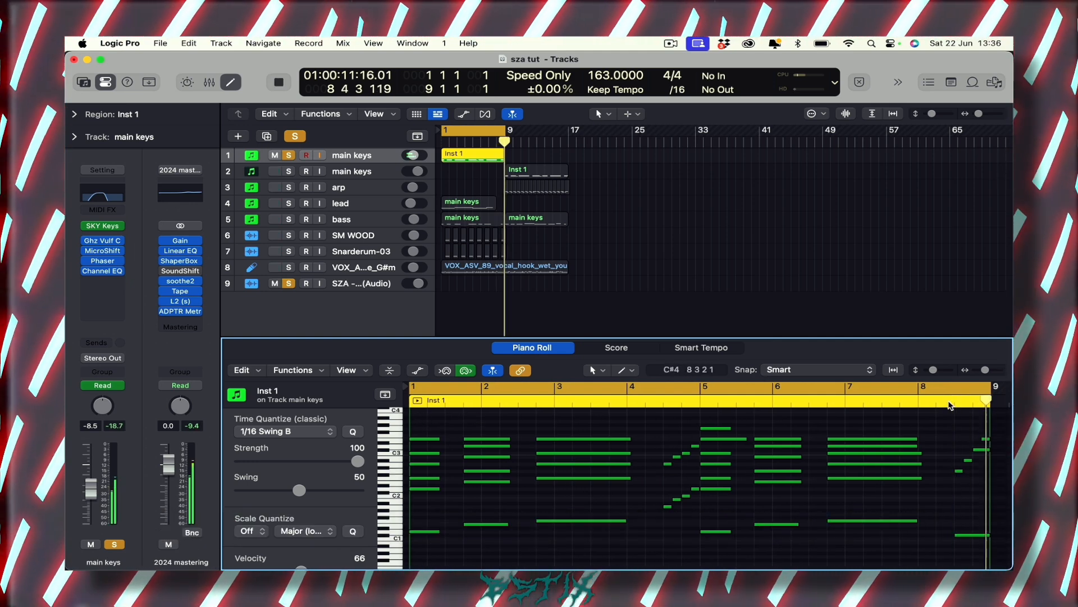
key(space)
click(985, 440)
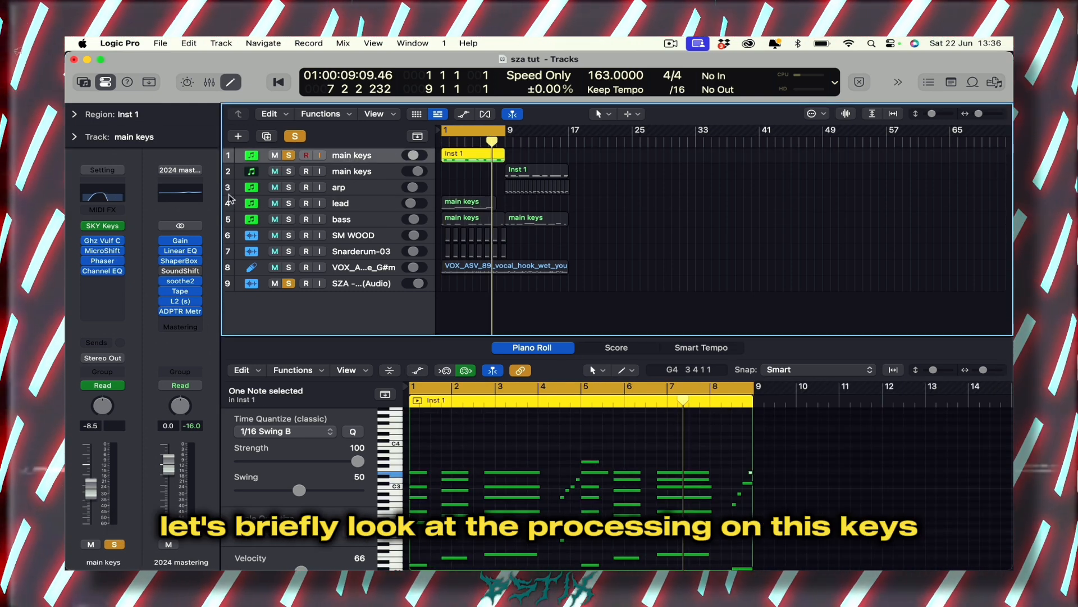
Bypass all four effects on the main keys channel and play the unprocessed chords
mouse_move(87, 241)
drag(85, 242, 87, 270)
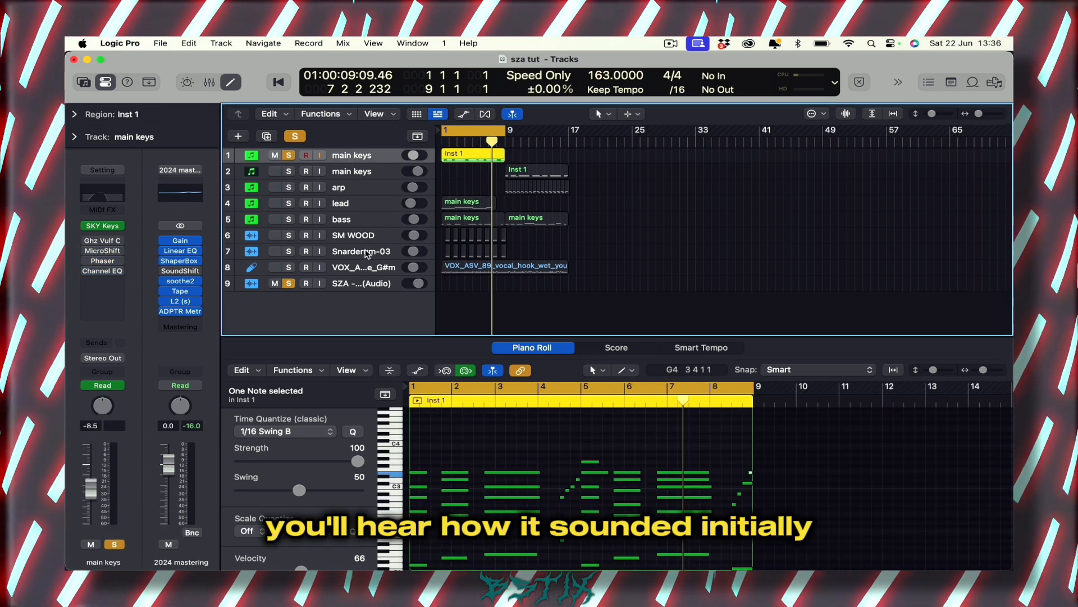
key(space)
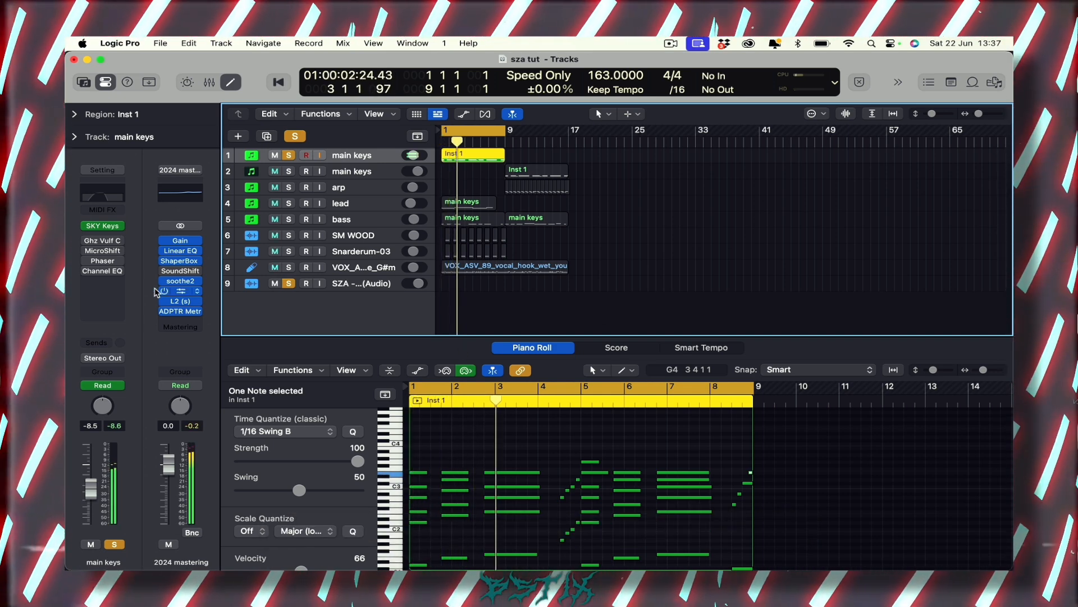
Switch Ghz Vulf Compressor and MicroShift back on for the main keys, view their settings and play the chords through both
click(109, 243)
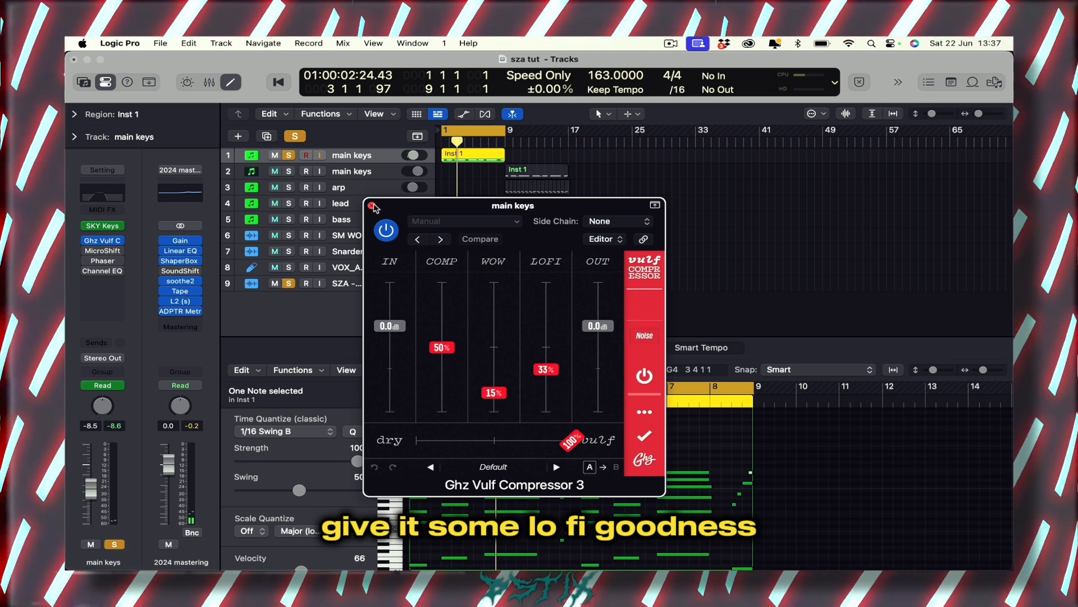
click(371, 205)
mouse_move(90, 254)
click(88, 252)
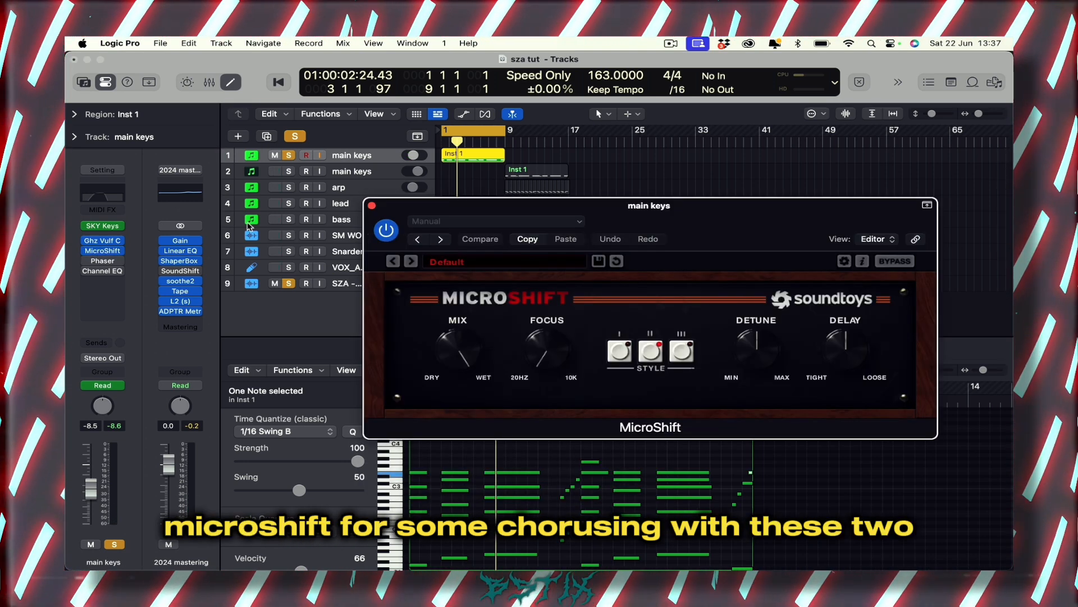
key(space)
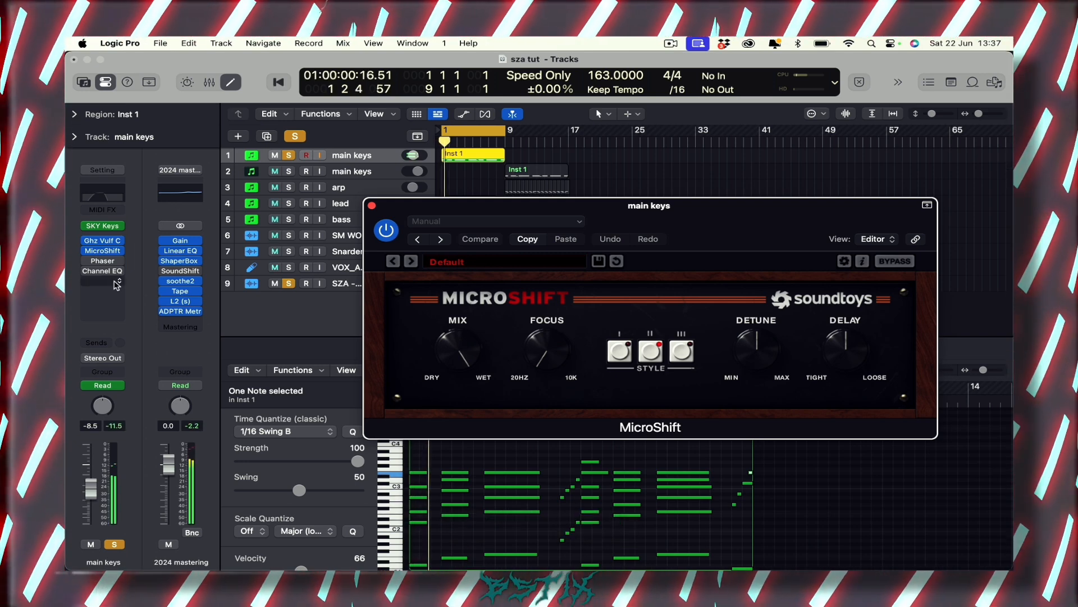
Switch Phaser and Channel EQ back on for the main keys, play the chords while viewing their settings, and close both plug-in windows
mouse_move(89, 260)
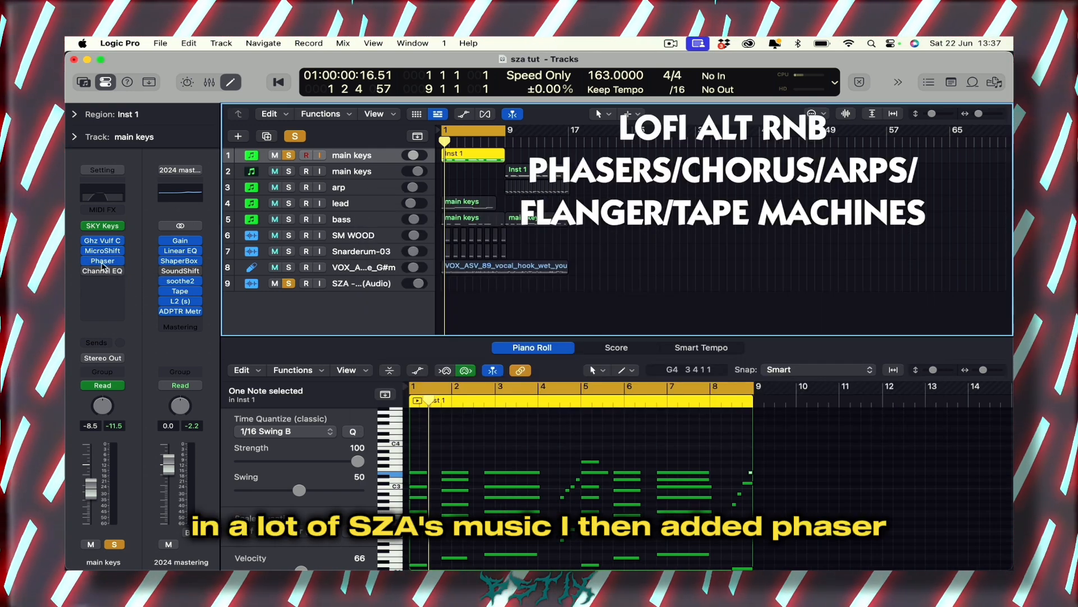
click(103, 262)
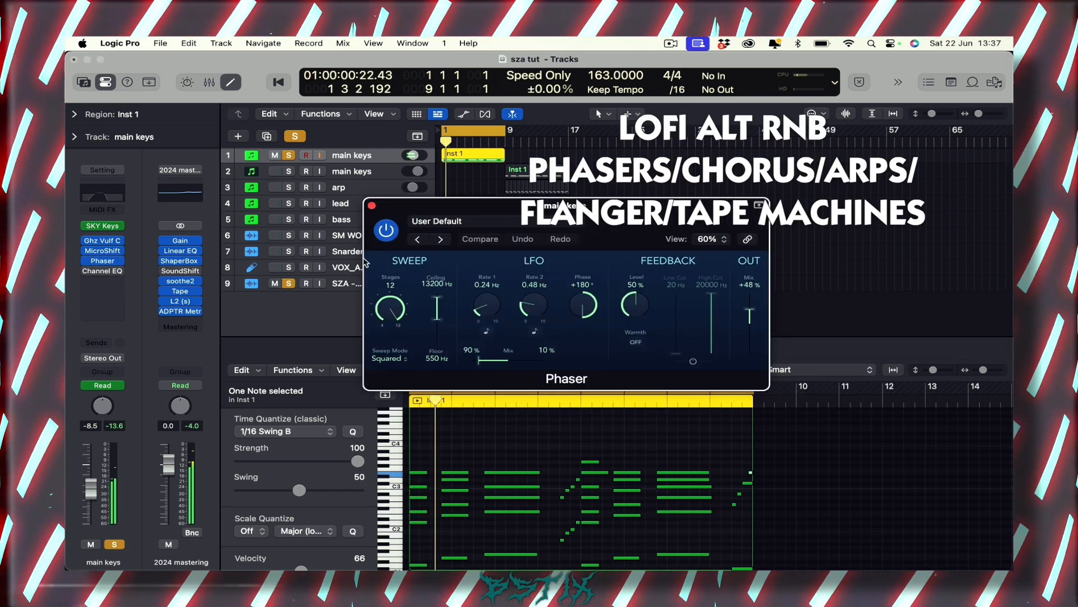
click(103, 271)
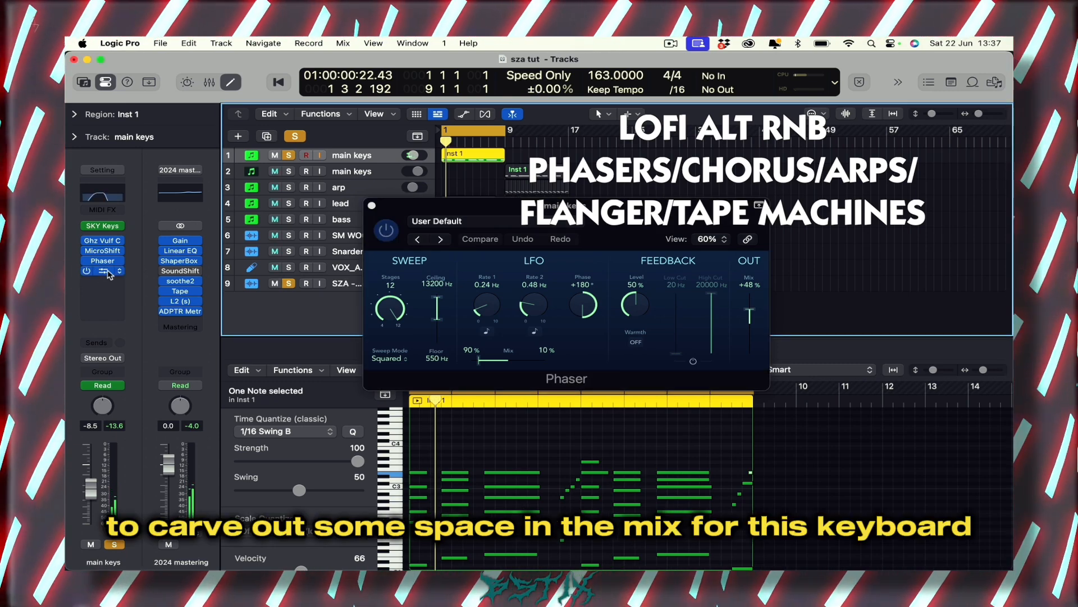
key(space)
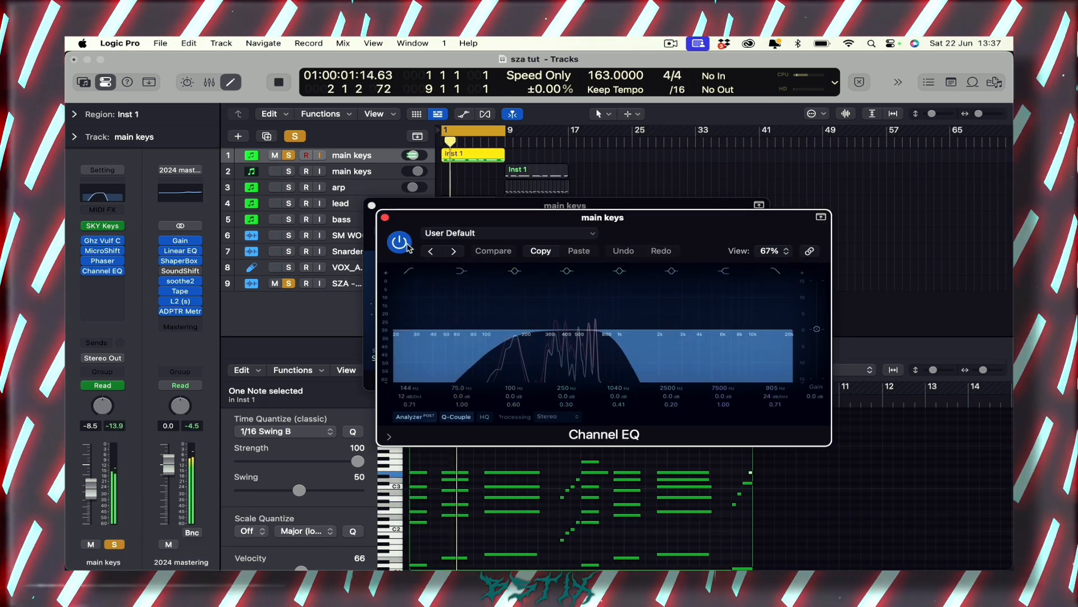
key(space)
click(386, 218)
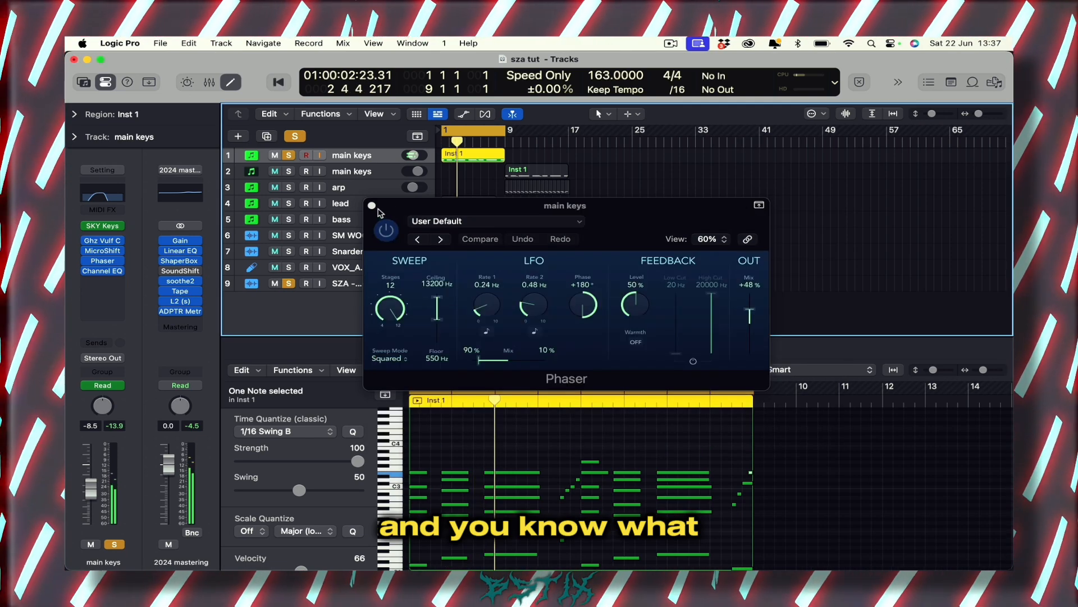
click(371, 206)
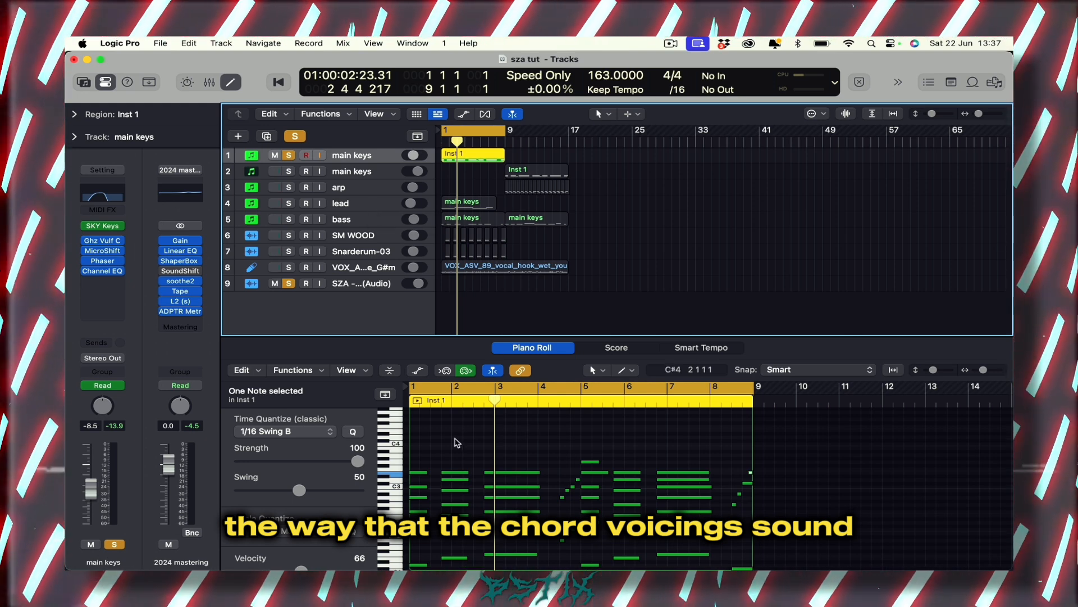
Select the lead track and view the Hammond Slide preset in its SKY Keys instrument
scroll(456, 442, down, 2)
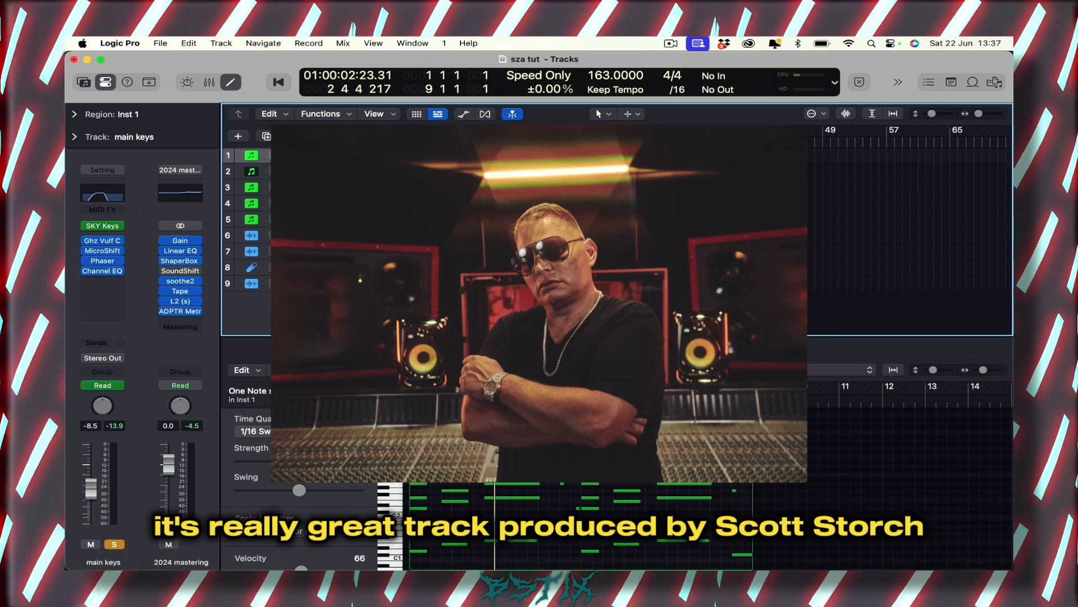
click(356, 208)
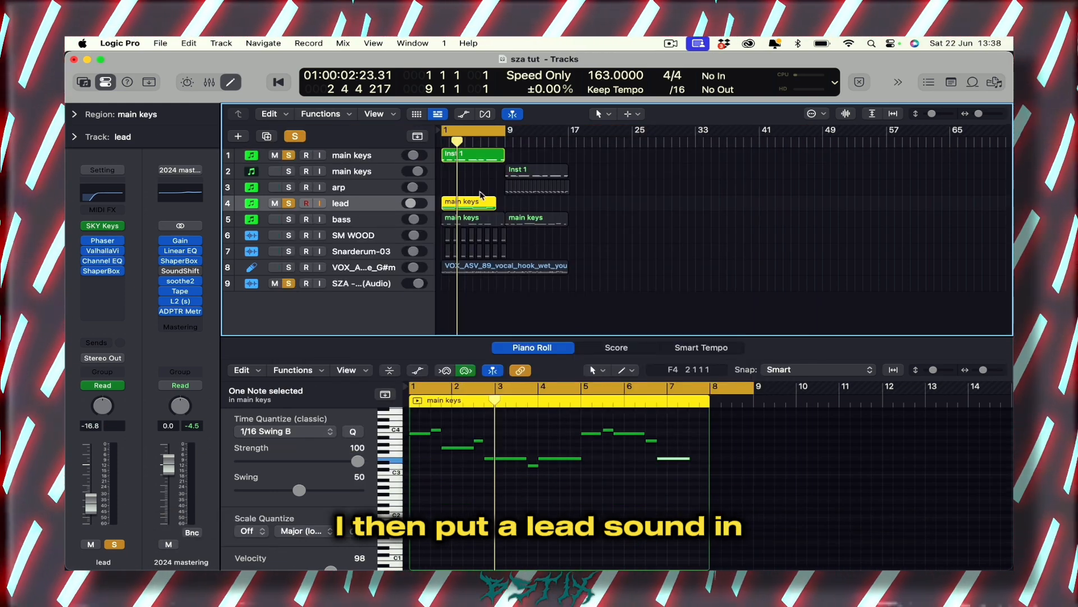
click(481, 196)
click(358, 206)
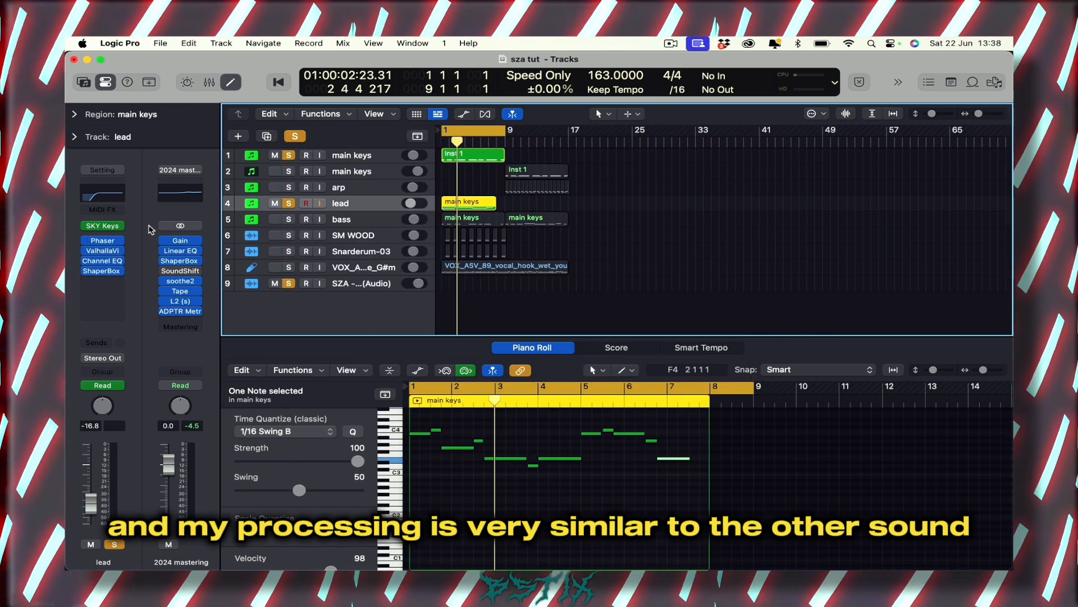
click(112, 226)
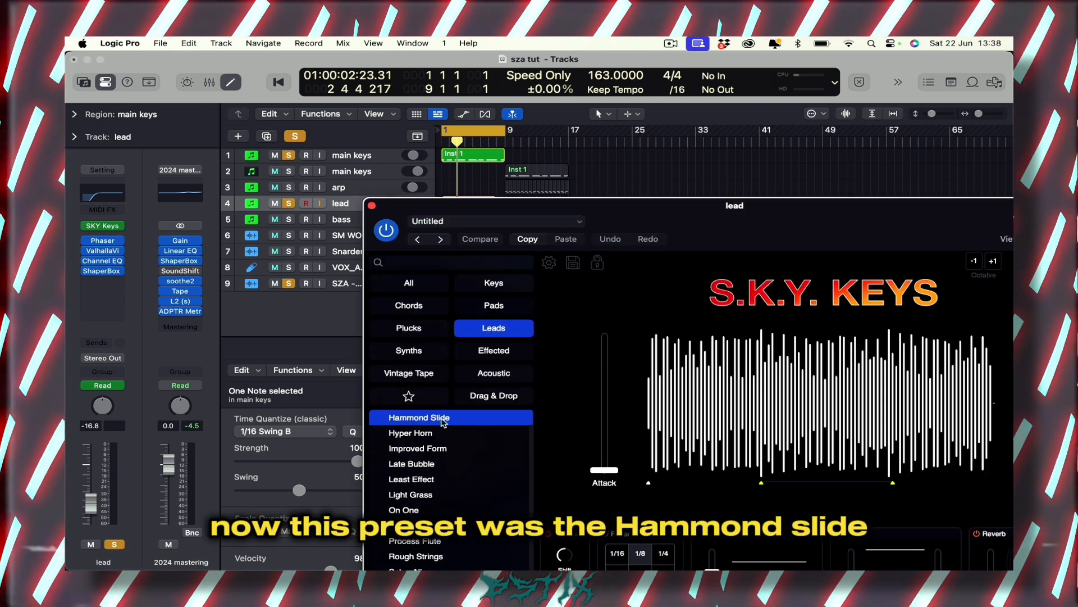
click(371, 206)
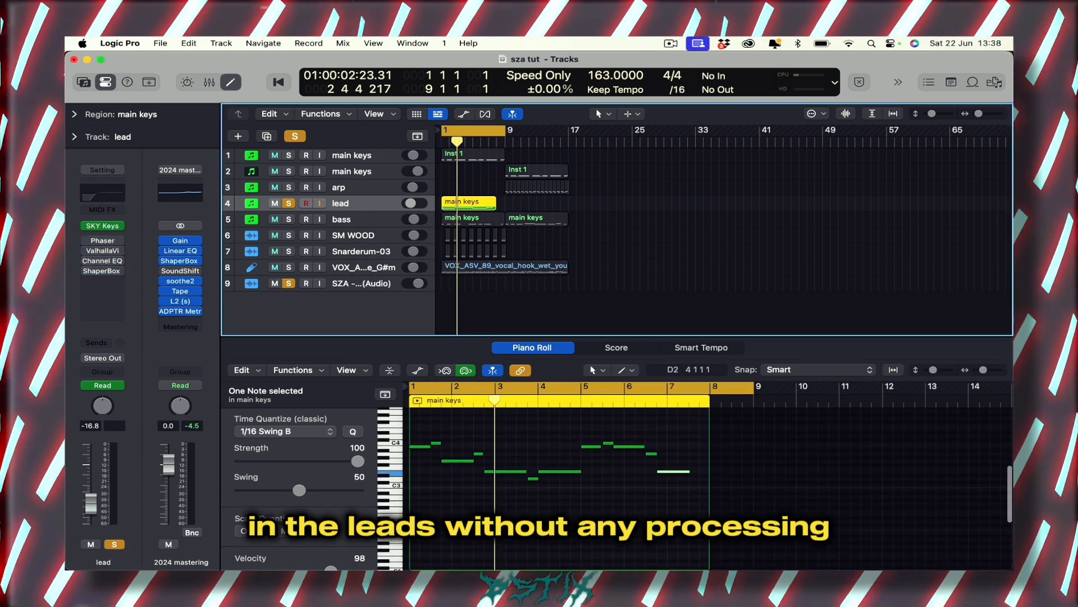
Play the lead melody without its effects, and play it again with the first main keys track soloed alongside it
click(558, 467)
key(space)
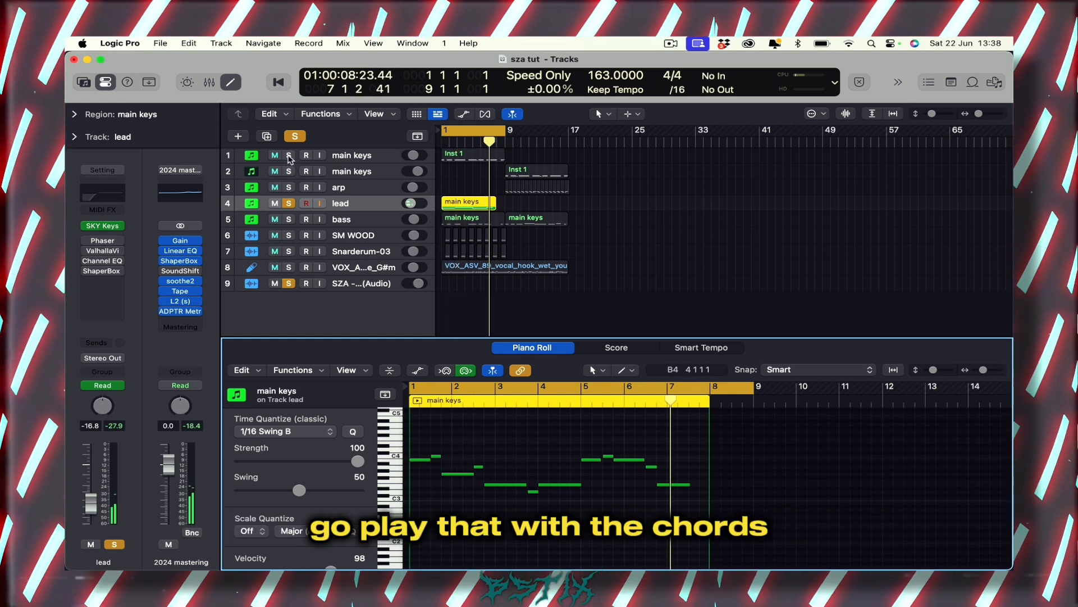
click(289, 155)
key(space)
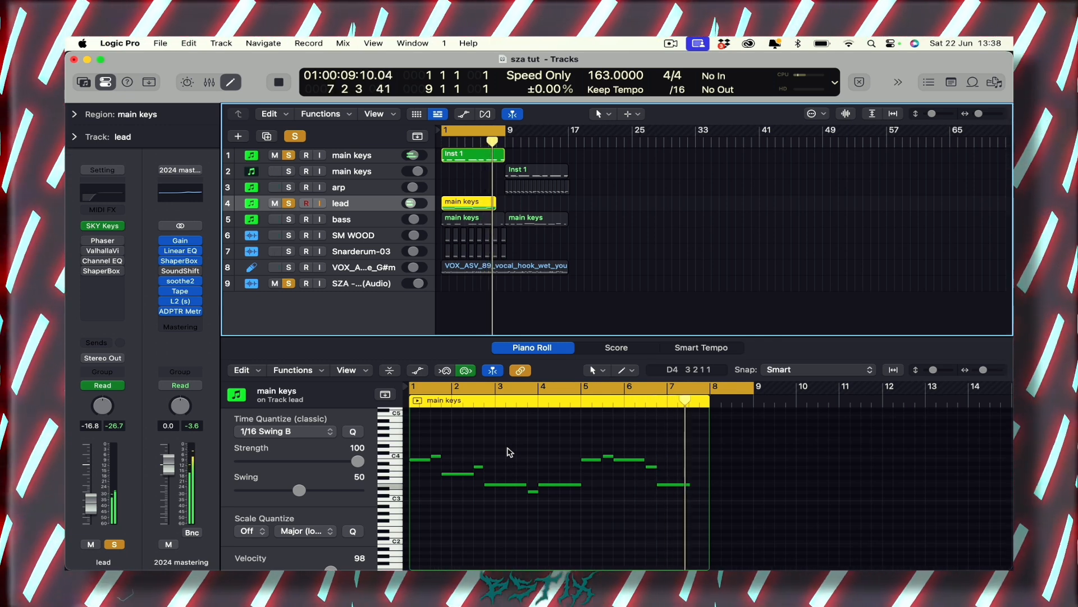
key(space)
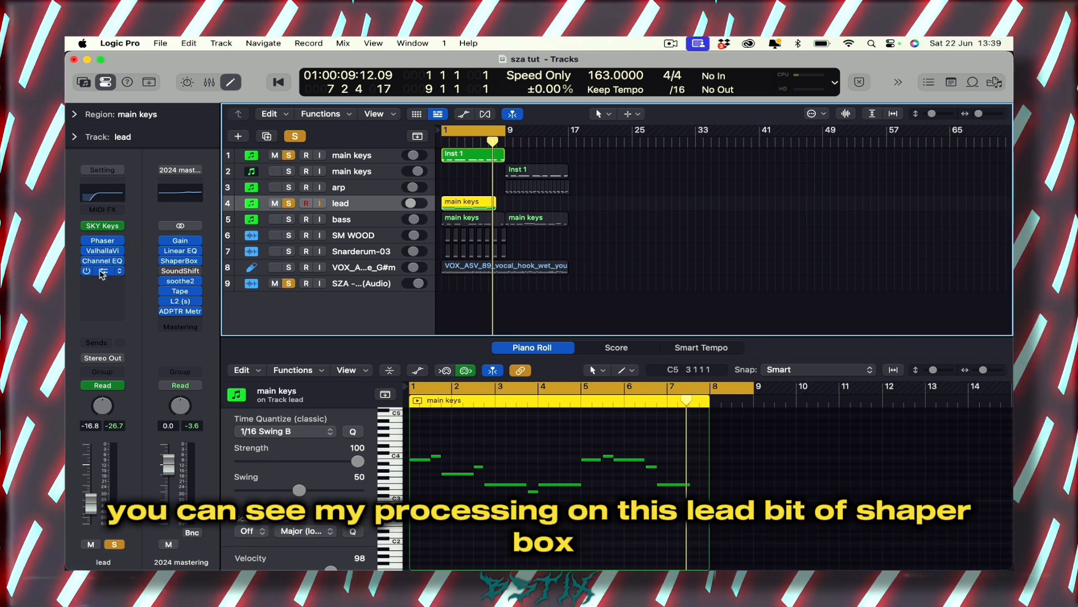
Open ShaperBox 3 on the lead channel to examine its Volume shaper curve
click(102, 271)
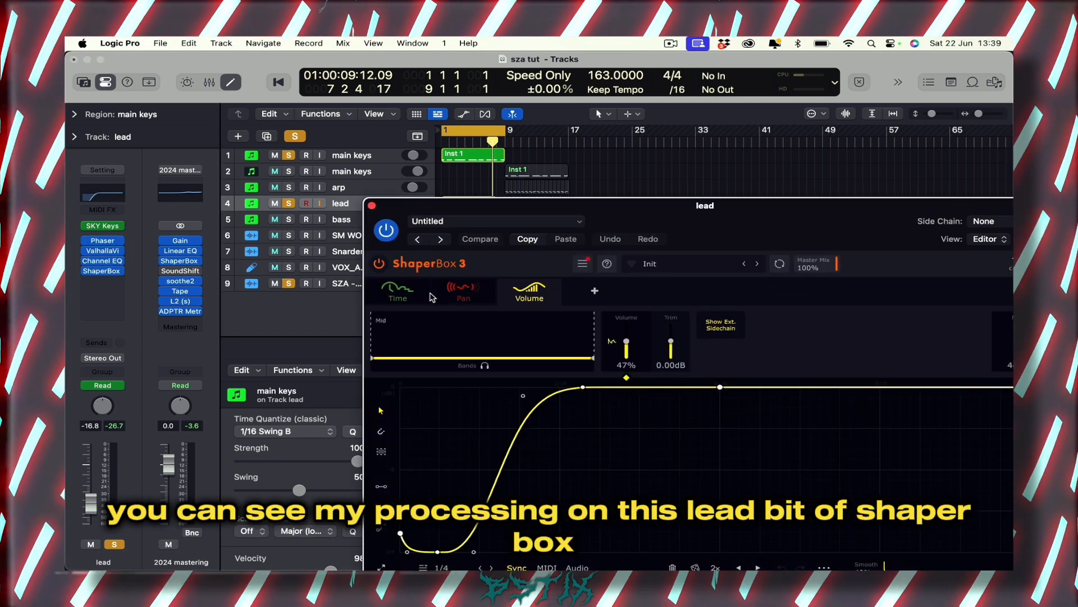
click(514, 292)
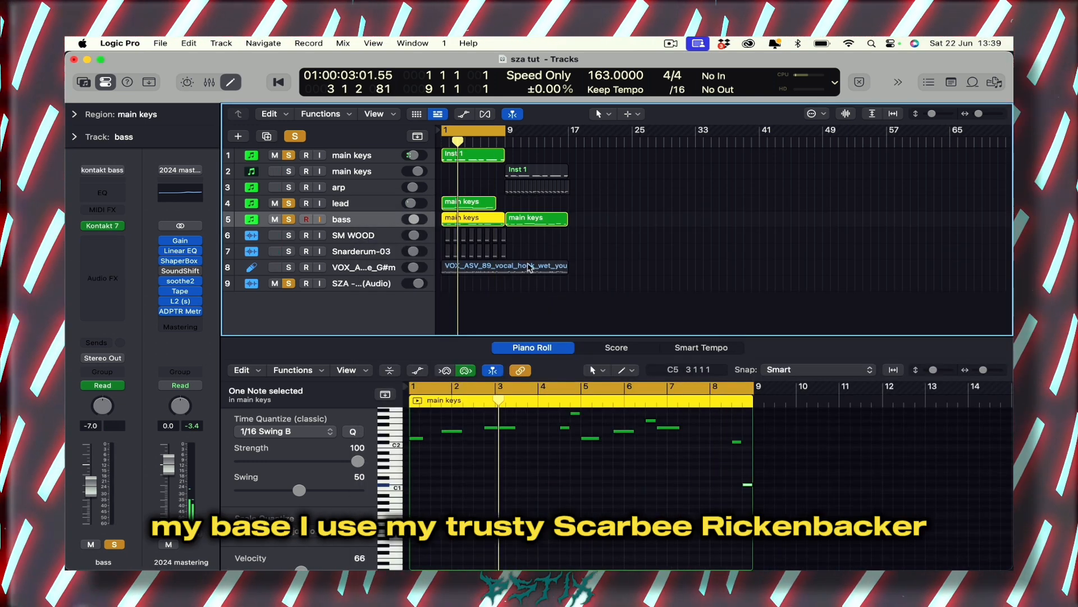
Check the Kontakt 7 instrument on the bass track and play the first-half bass line with the main keys and lead
scroll(560, 509, up, 3)
click(100, 226)
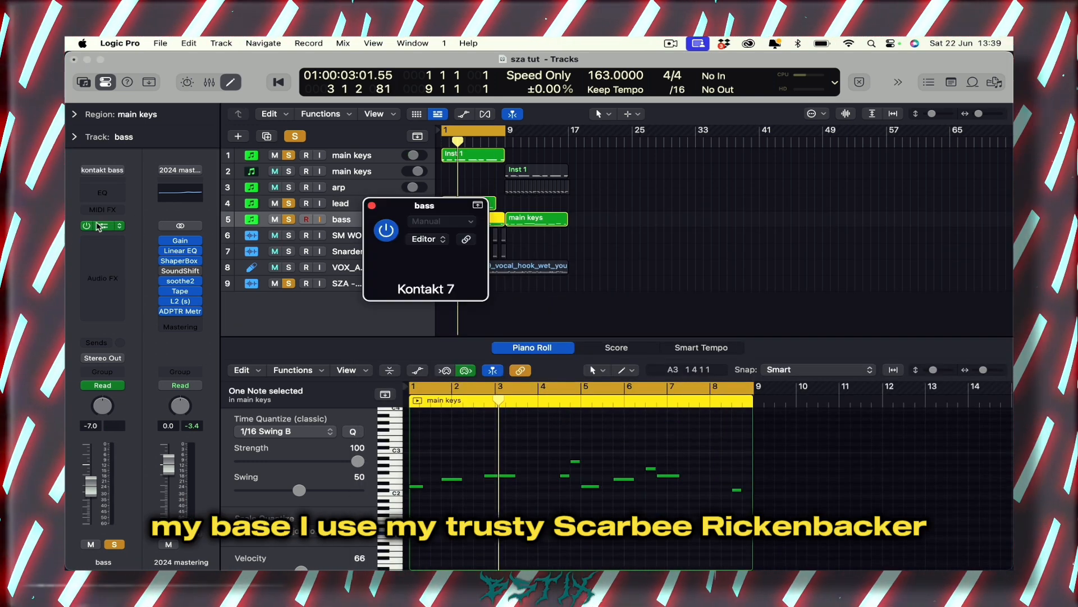
click(372, 206)
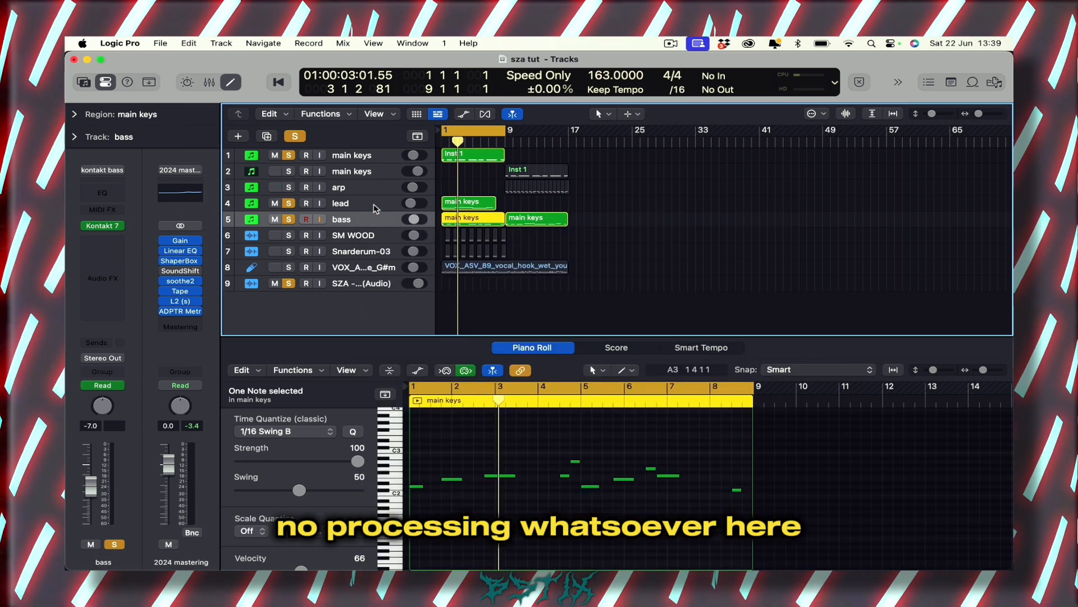
key(space)
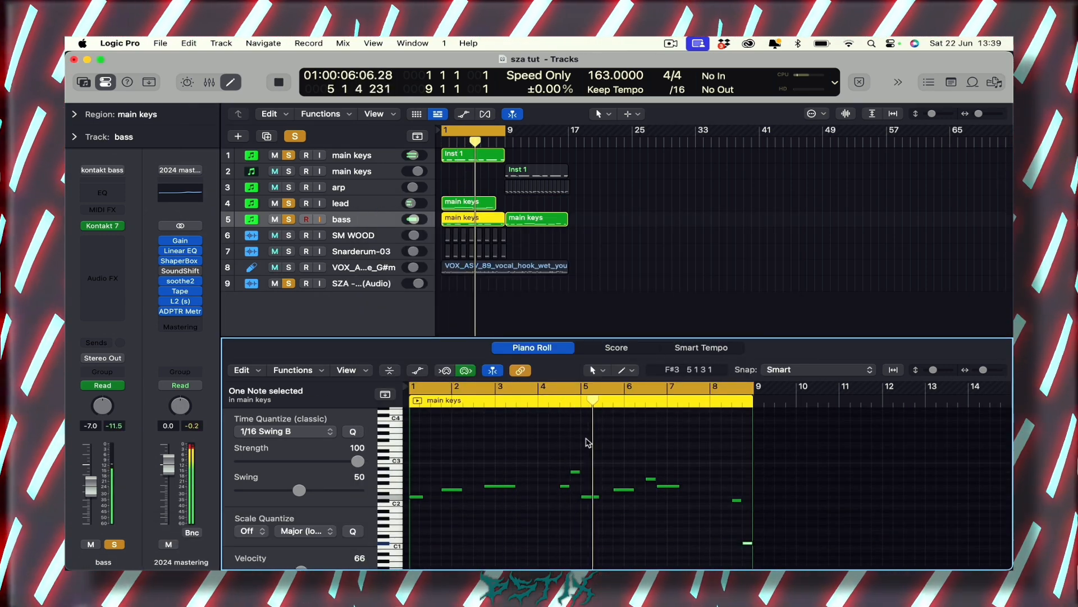
click(611, 444)
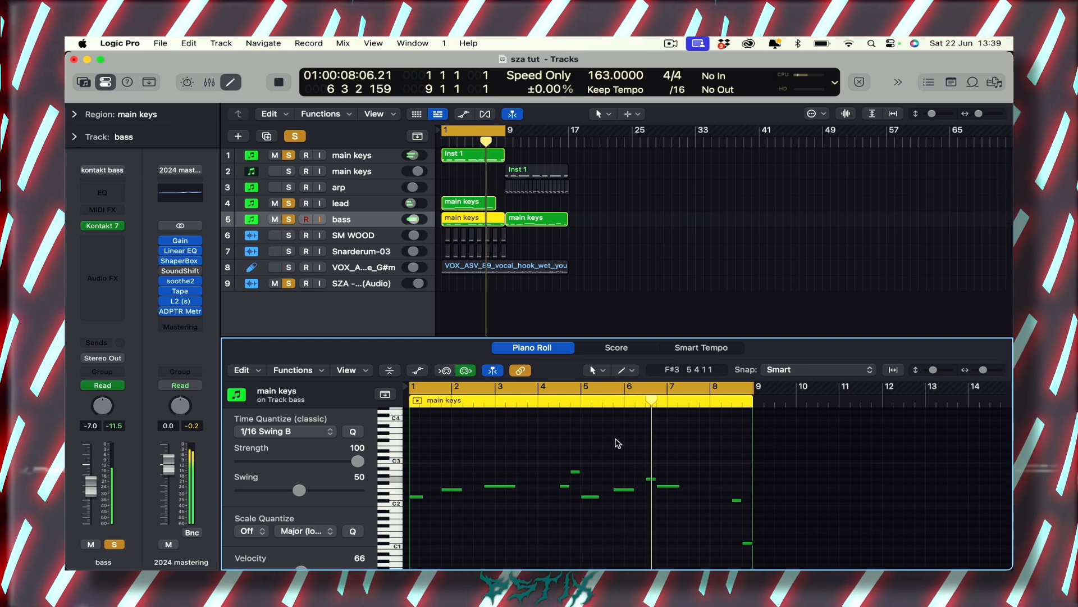
key(space)
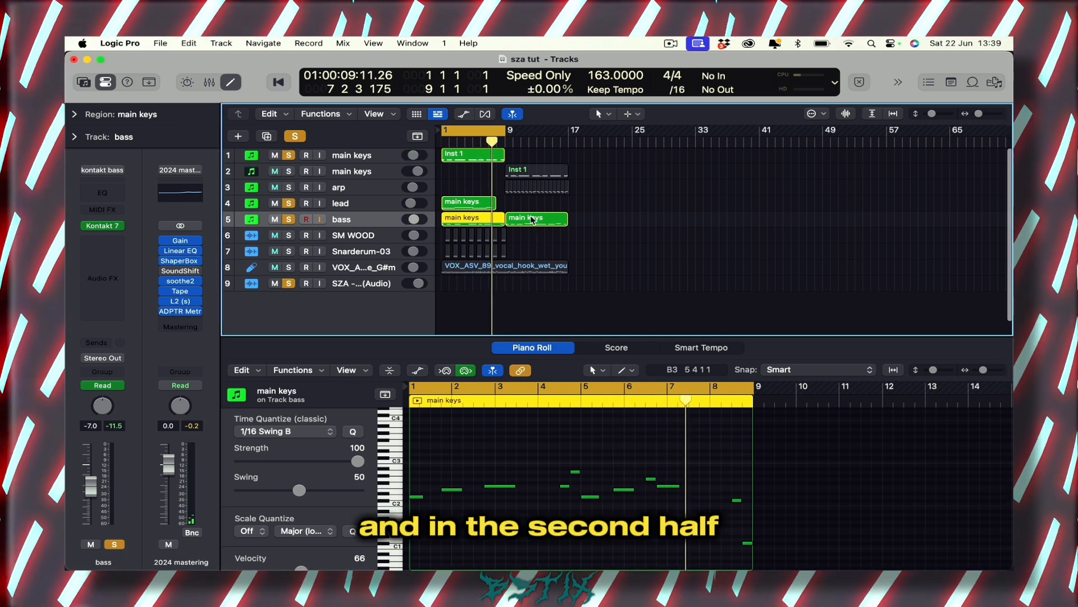
Select the second bass region, starting at bar 9, to view its notes, and clear the region selection
click(529, 222)
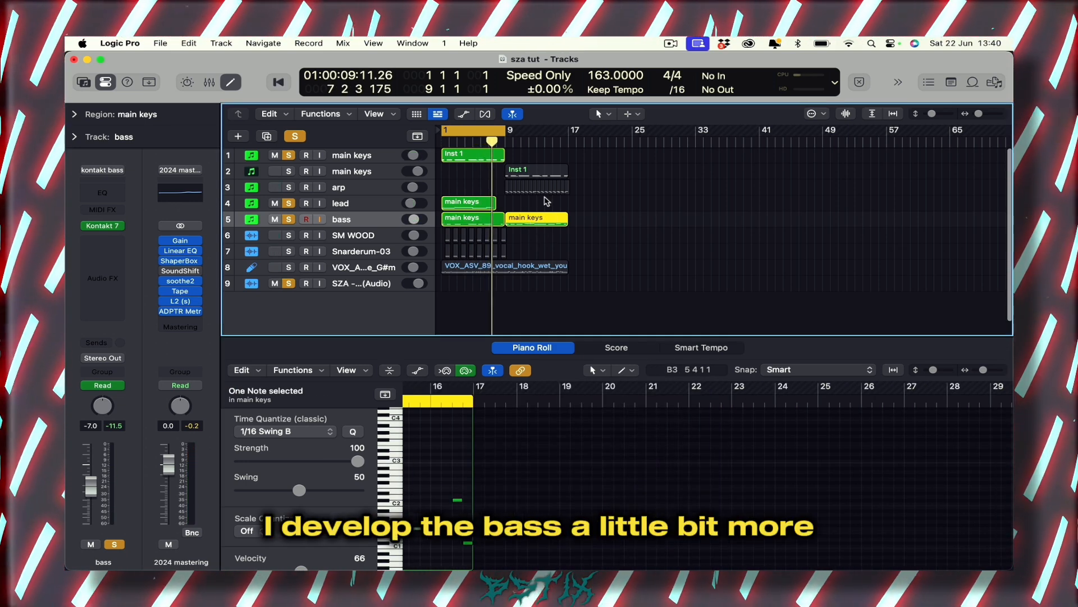
click(585, 160)
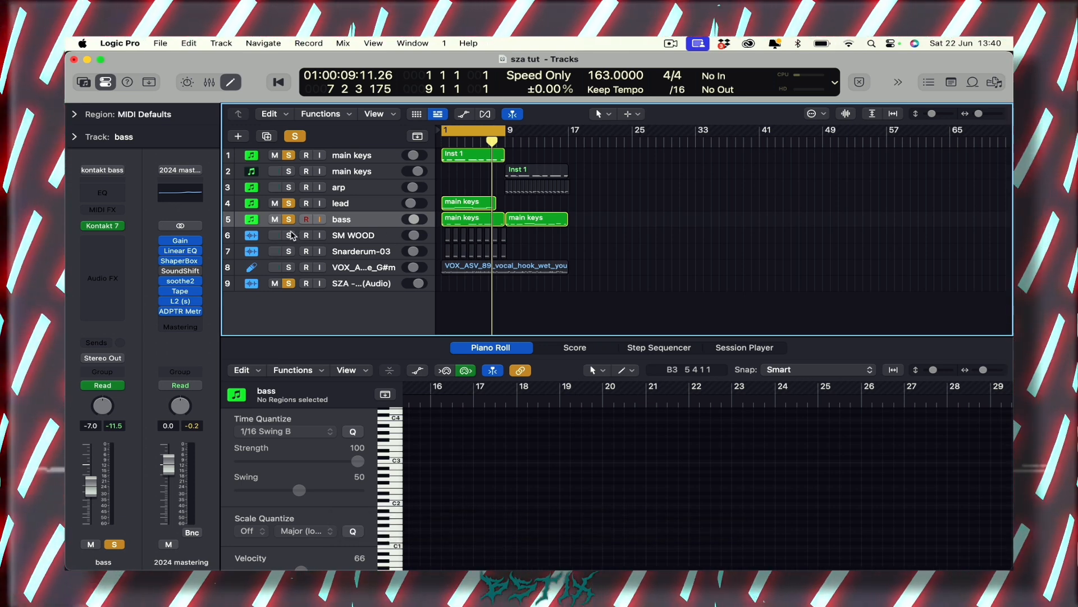
Isolate the Snarderum-03 track by unsoloing the others, re-enable its SoundShift and Channel EQ, and play the processed snare
click(351, 252)
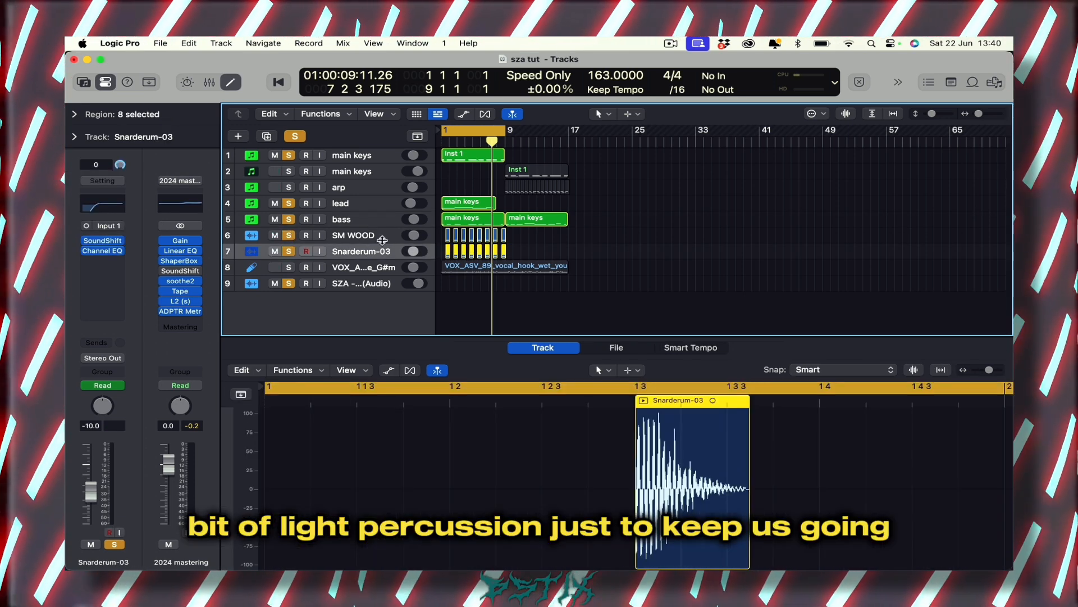
scroll(352, 251, up, 5)
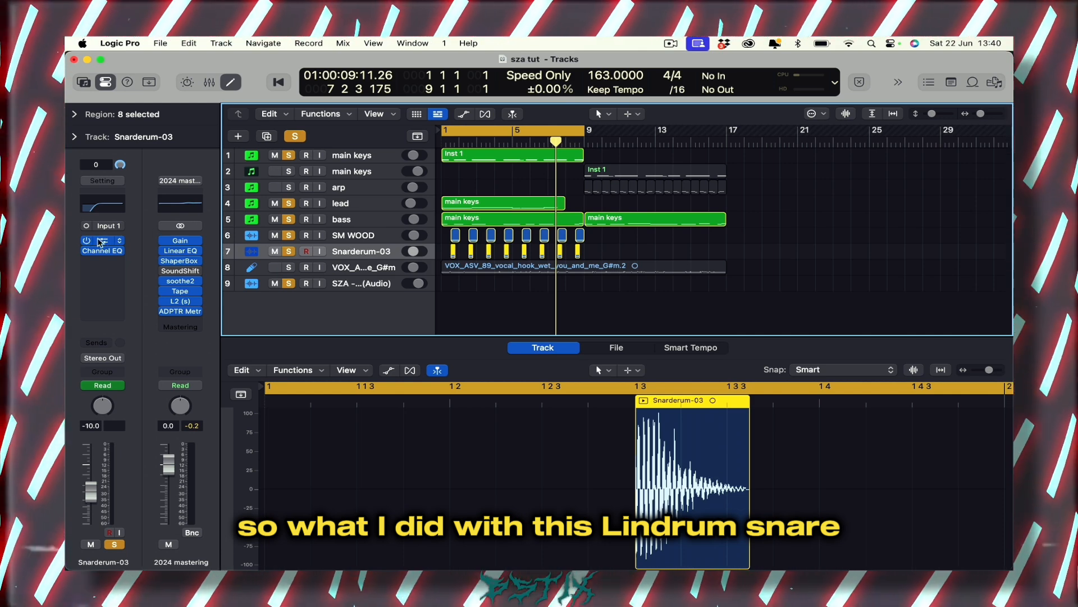
click(288, 235)
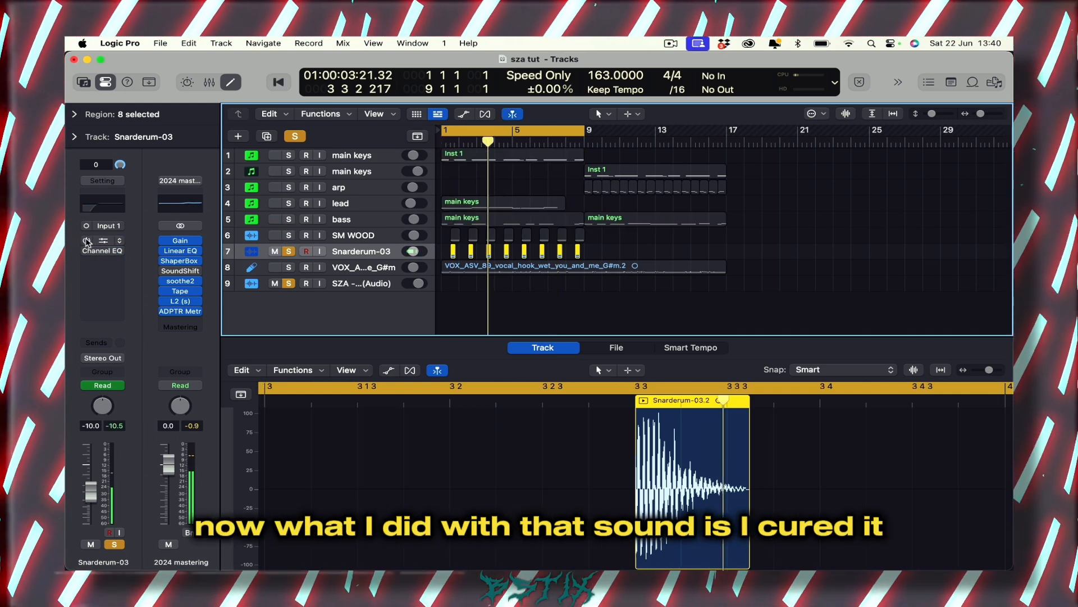
click(87, 242)
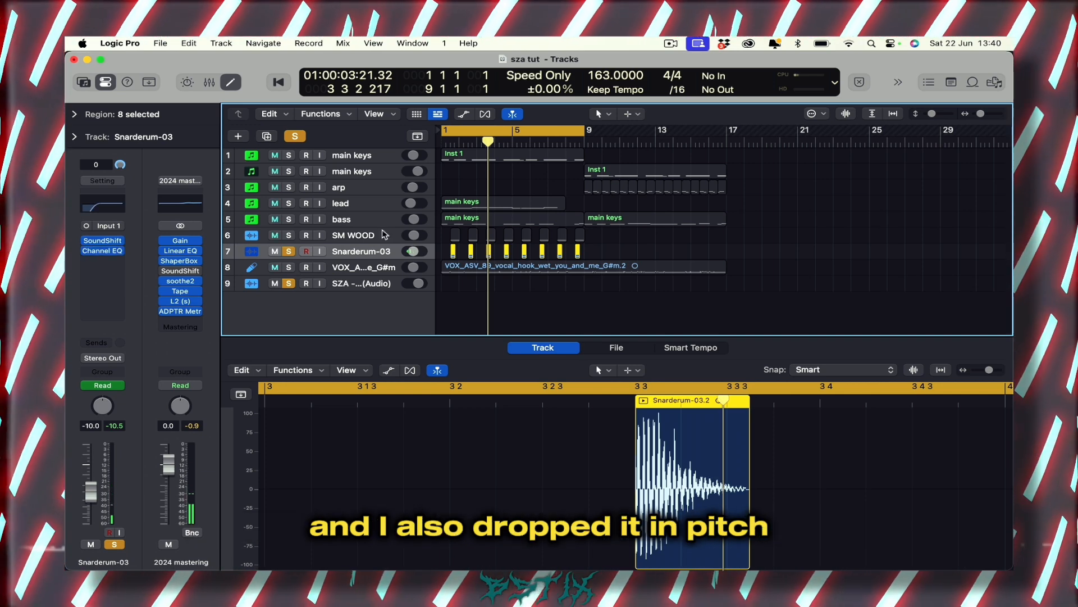
key(space)
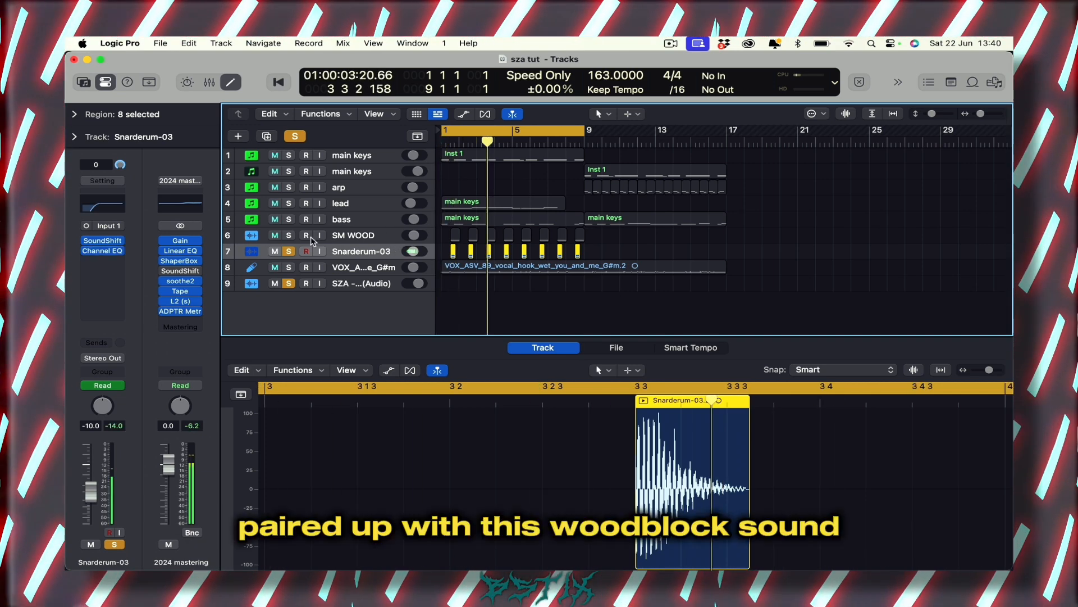
Solo the SM WOOD track alongside the snare, listen to the pair, and select the SM WOOD track
click(289, 235)
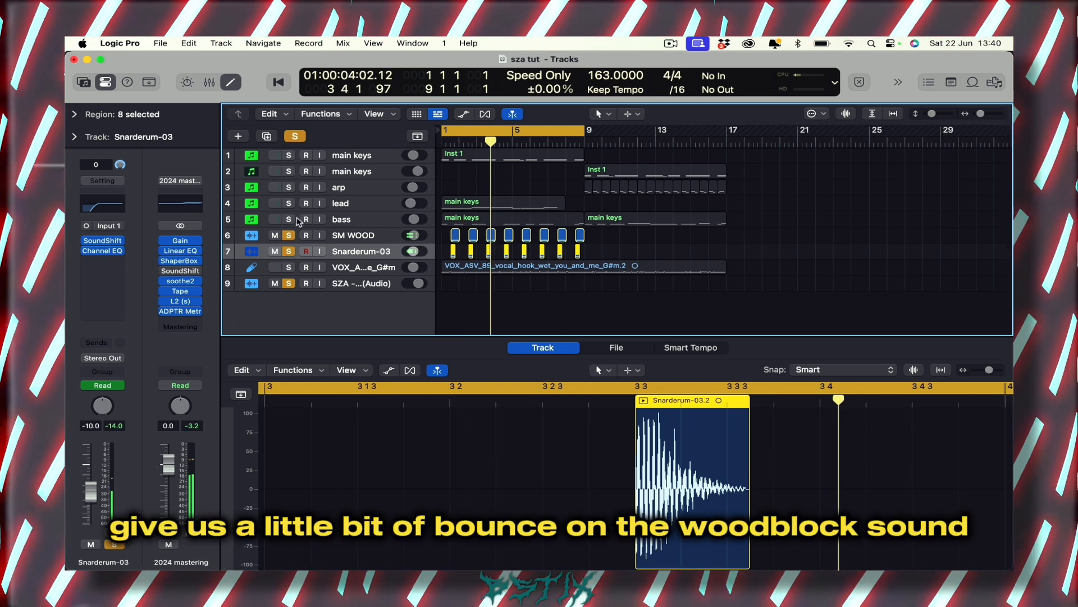
click(349, 235)
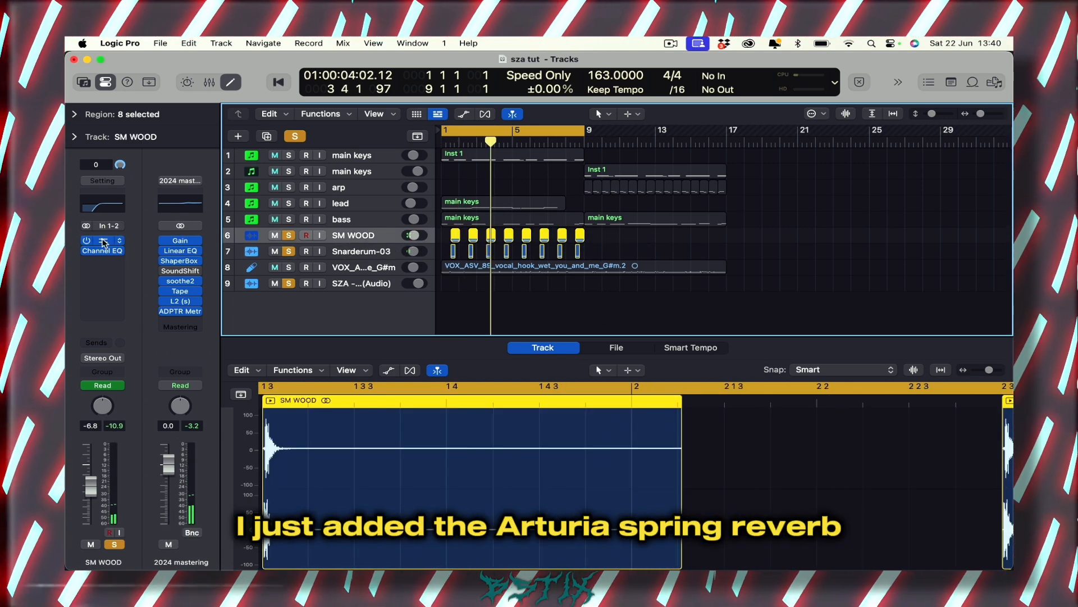
Check the Rev SPRING-636 reverb settings on the SM WOOD track
click(104, 241)
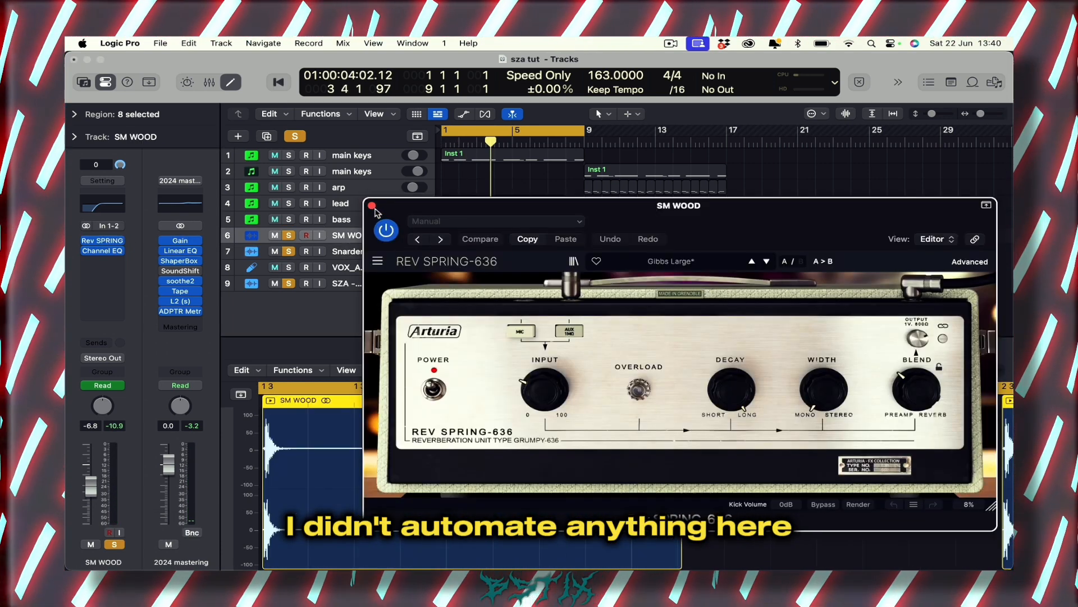
click(371, 206)
Solo the bass, lead and both main keys tracks alongside the percussion, select the arp track, and play the first section
click(289, 219)
click(289, 204)
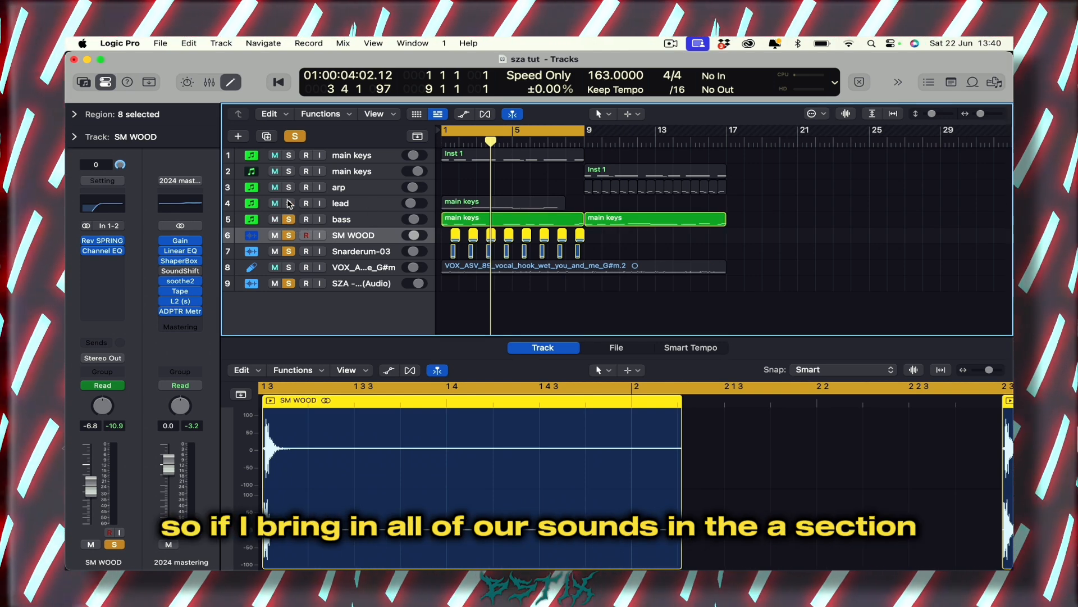
click(289, 155)
click(289, 172)
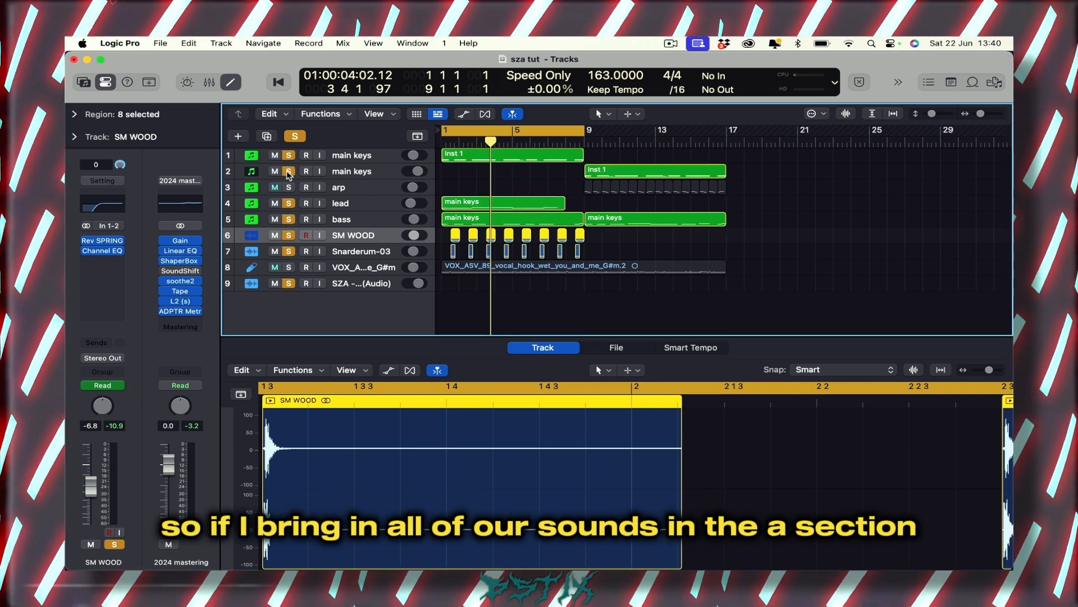
click(289, 184)
key(space)
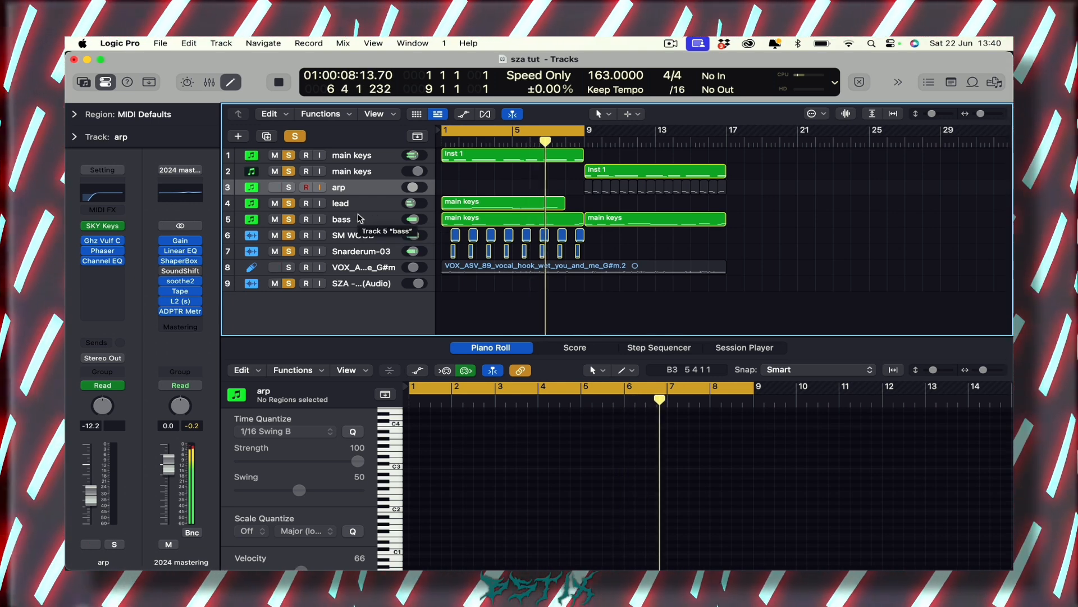
Select the vocal hook track, clear all track solos, and play the first half from the start with the vocal
click(290, 268)
click(339, 269)
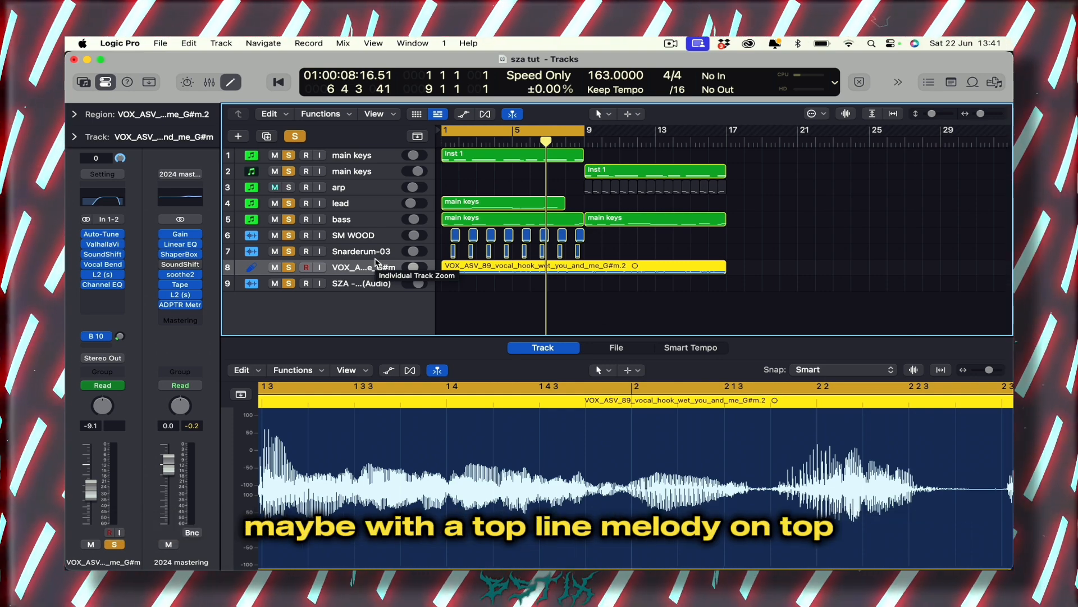
key(s)
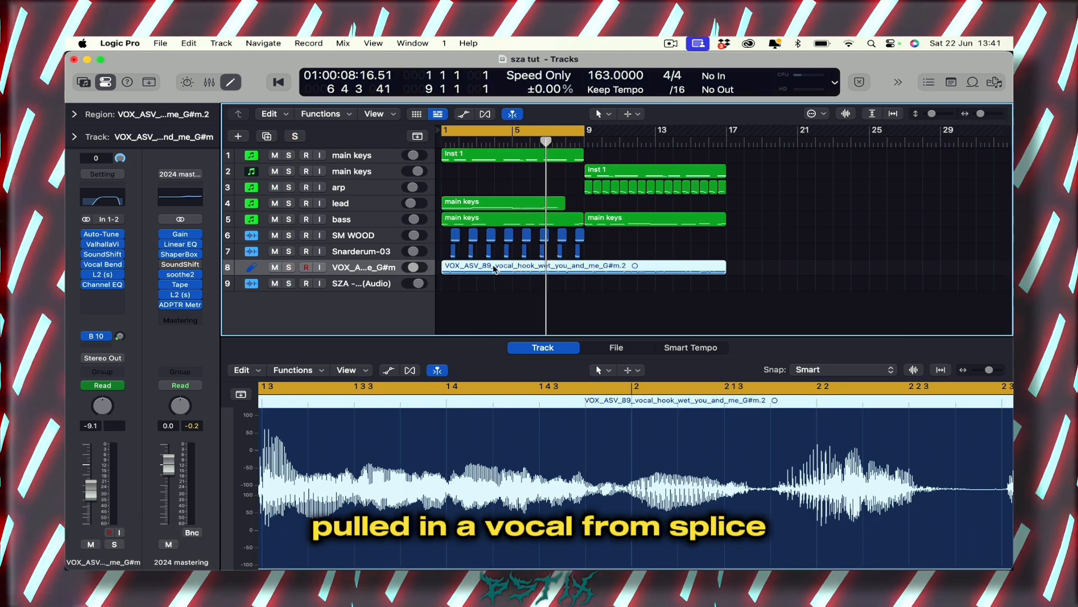
key(Return)
key(space)
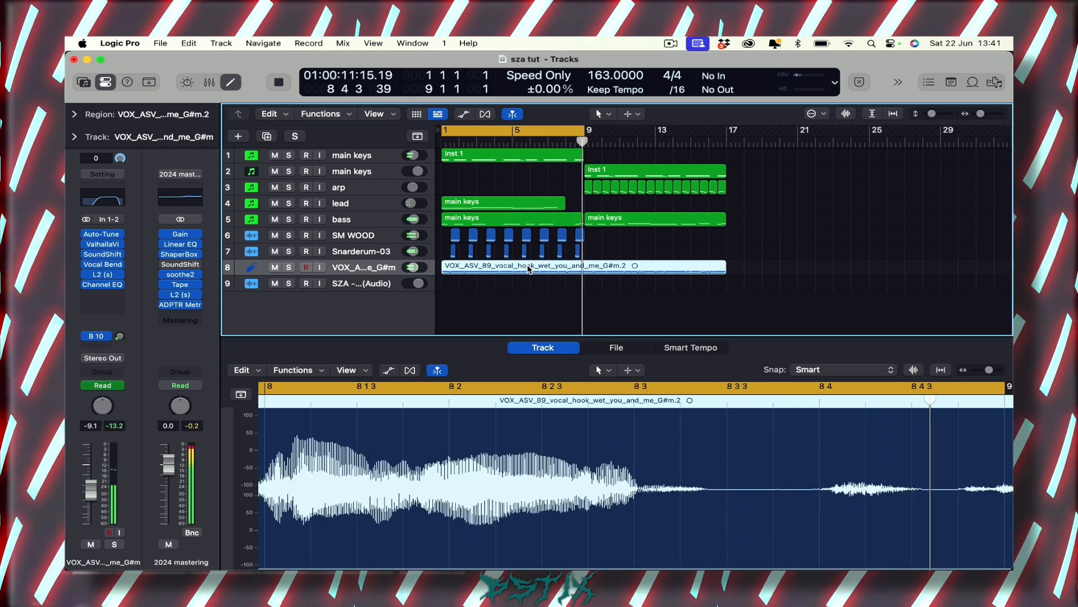
key(space)
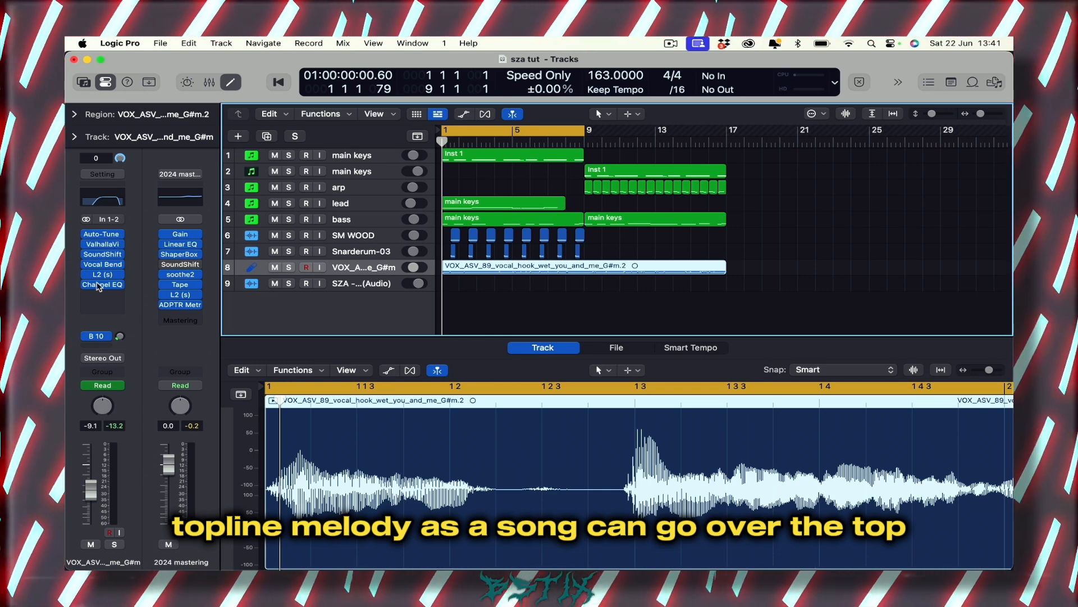
Review the vocal track's Valhalla reverb, SoundShifter Pitch, Vocal Bender, L2 and Channel EQ plug-ins one after another
click(105, 245)
click(372, 206)
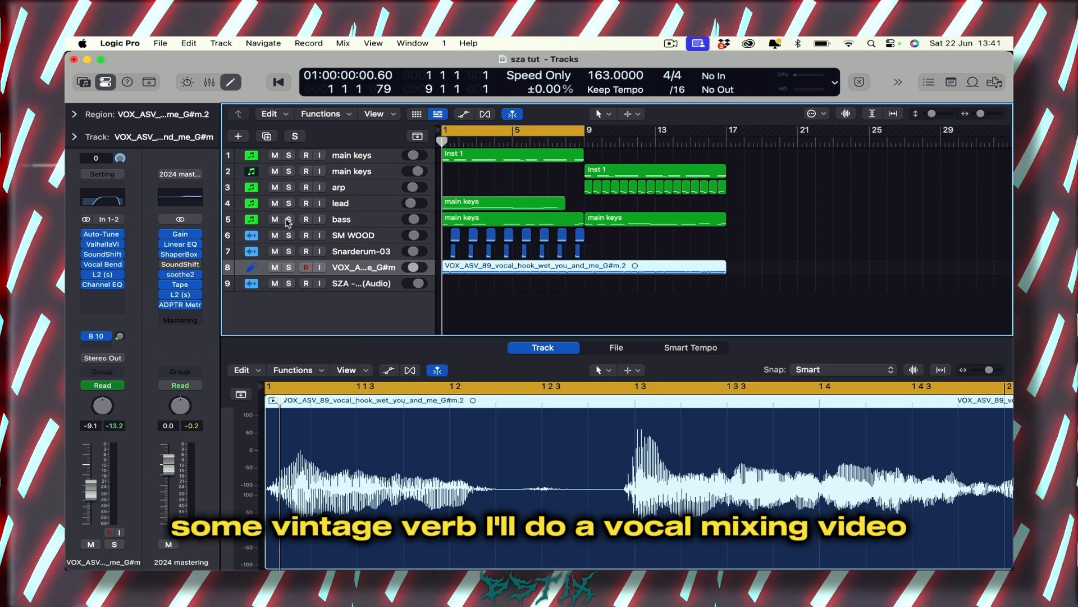
click(104, 254)
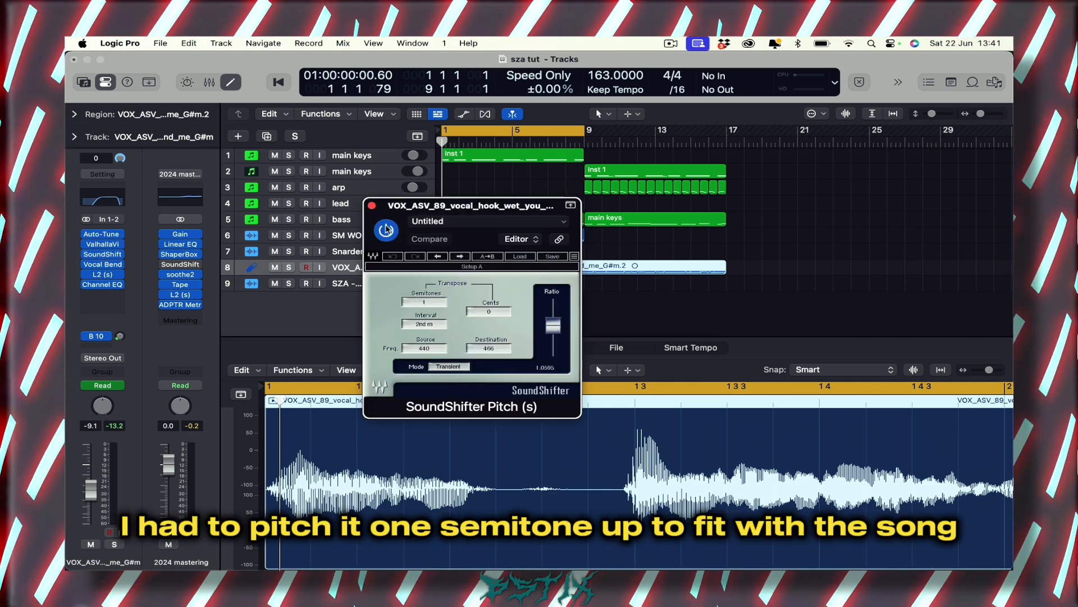
click(372, 205)
click(104, 266)
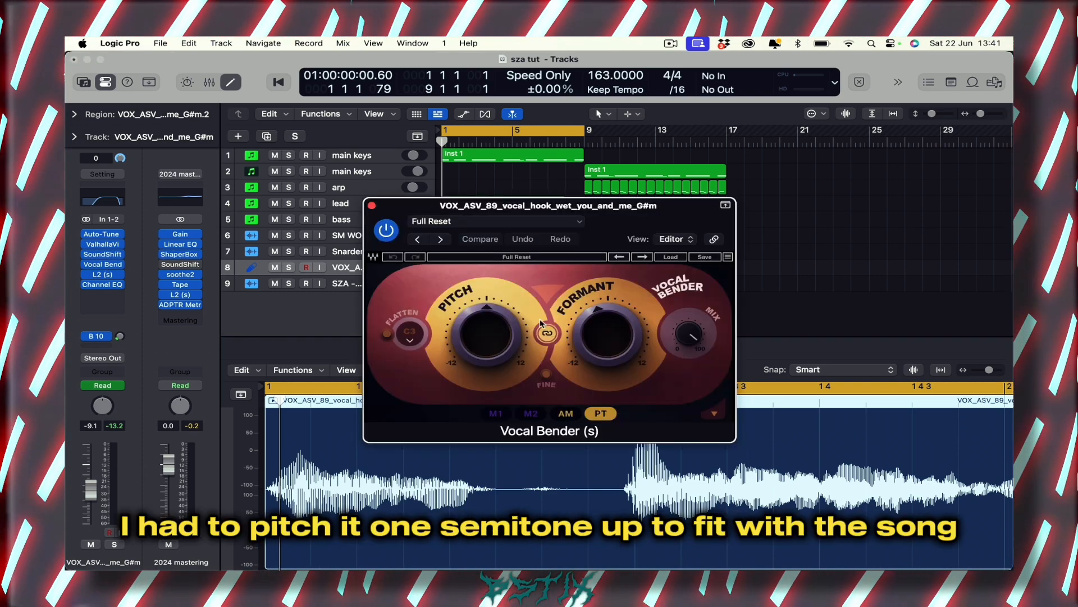
click(372, 205)
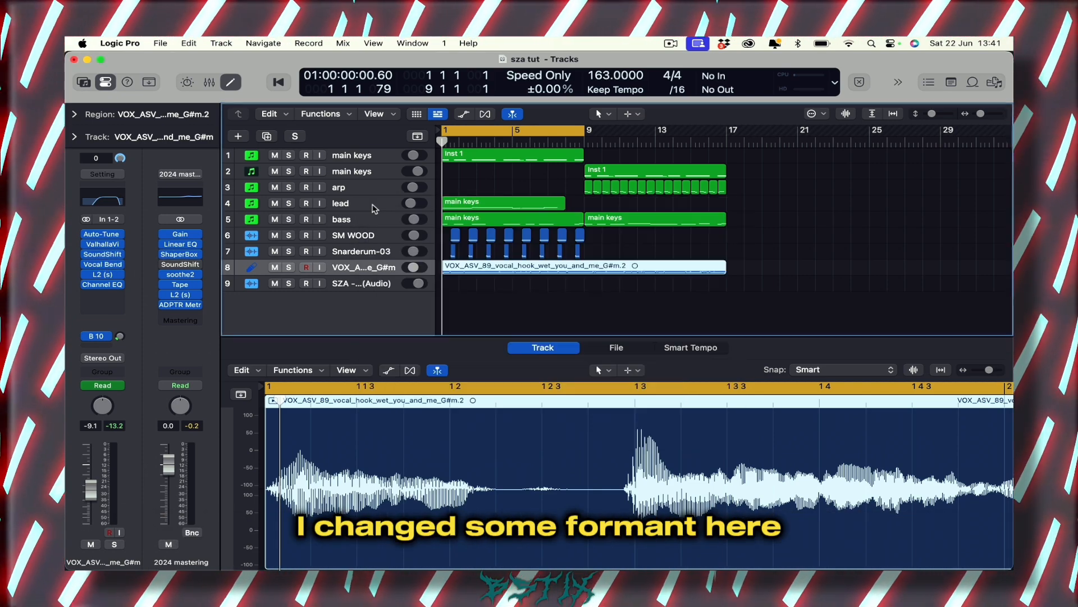
click(102, 274)
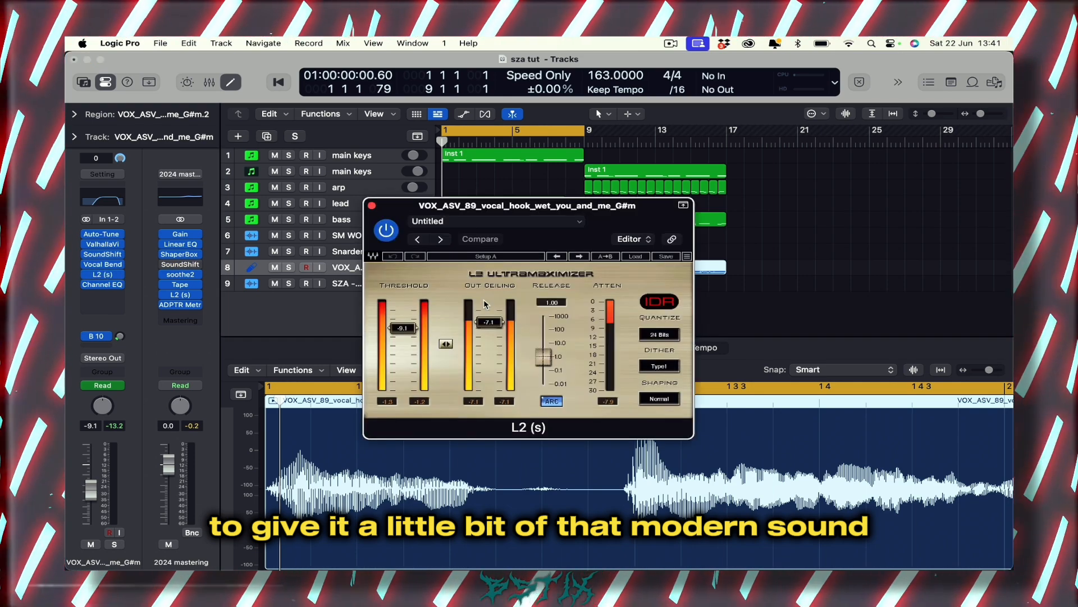
click(371, 205)
click(109, 285)
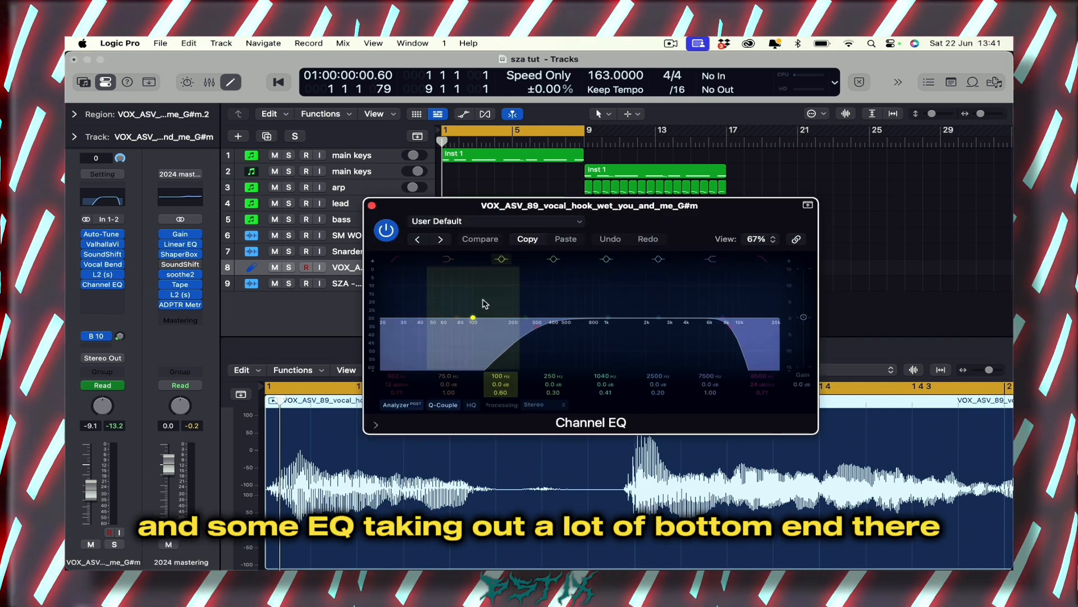
click(372, 206)
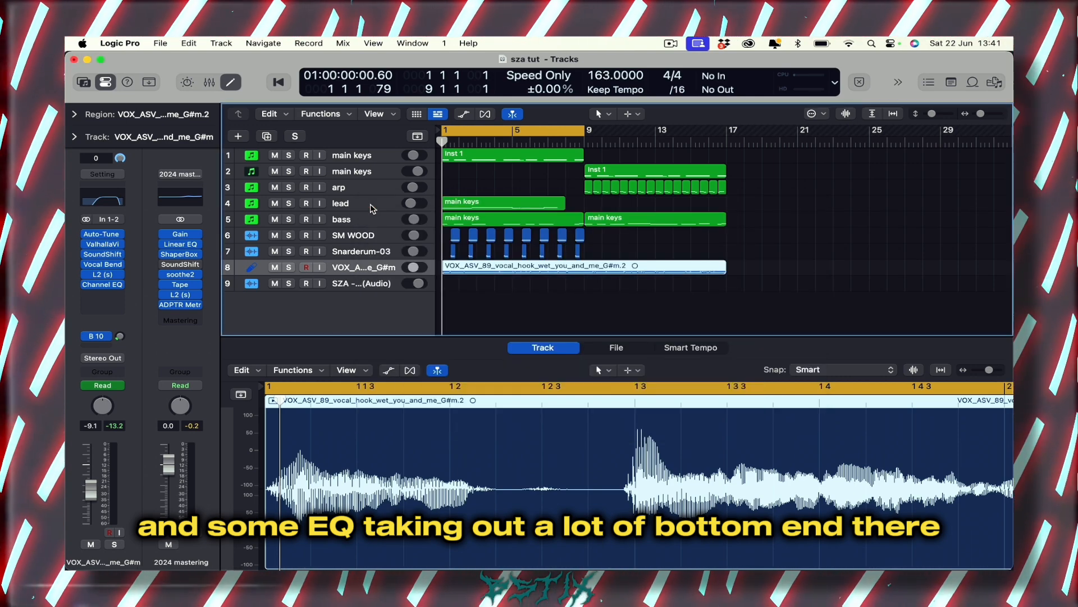
Move the cycle range to bars 9–17 and mute the vocal hook track
drag(647, 140, 726, 140)
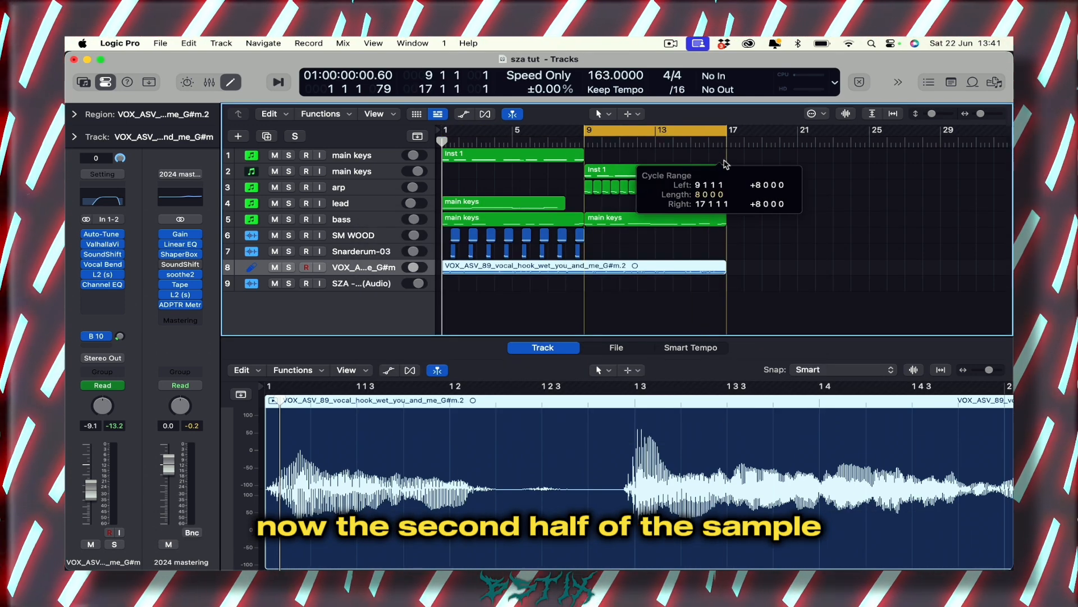
click(274, 267)
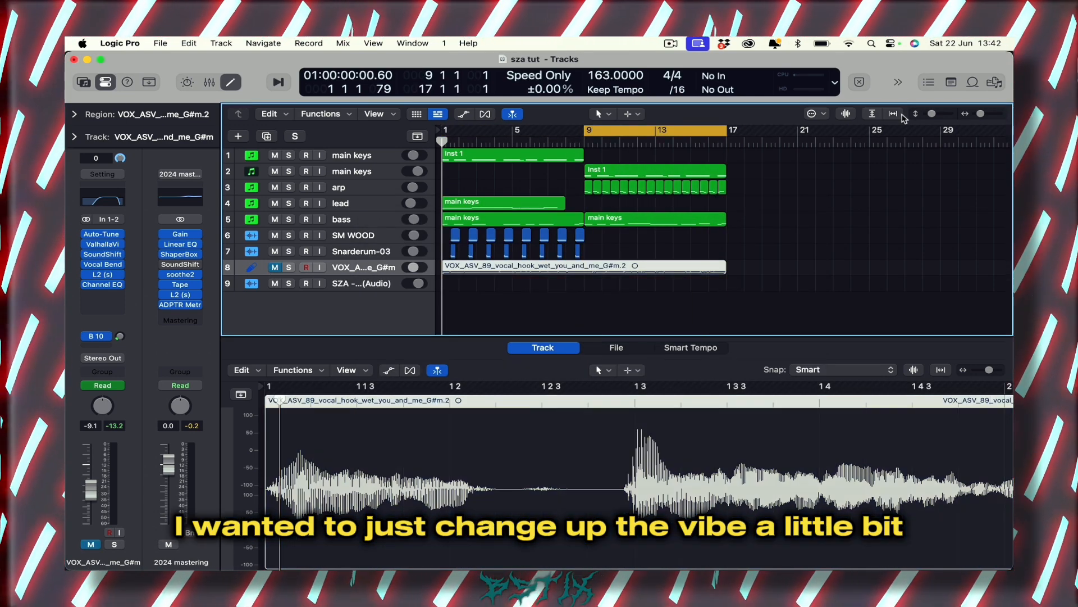
Select and solo the arp track and play it in the second half
drag(931, 115, 939, 115)
scroll(746, 256, up, 5)
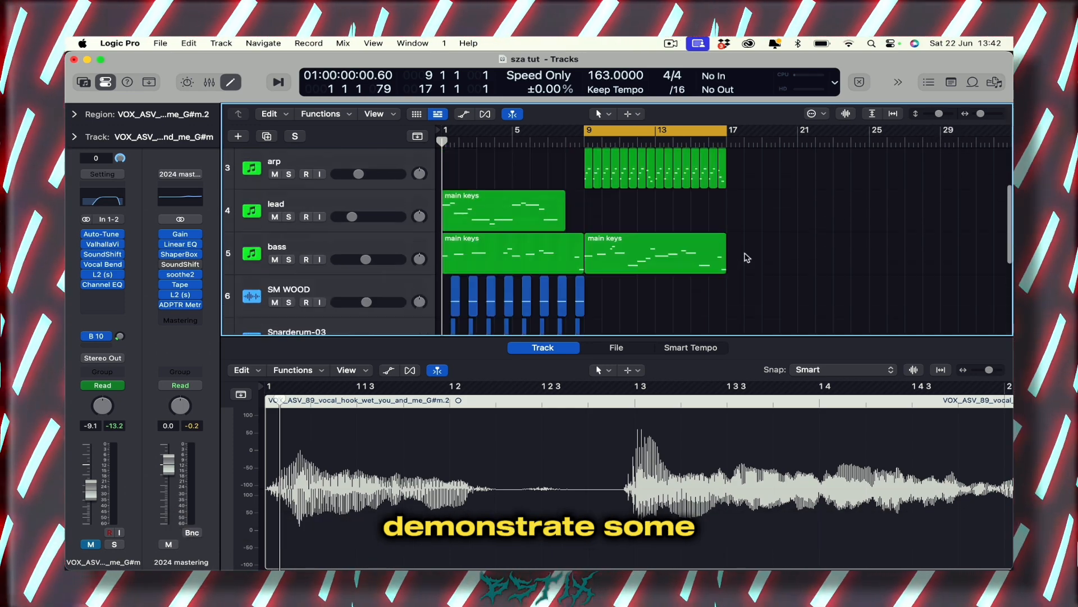
click(356, 207)
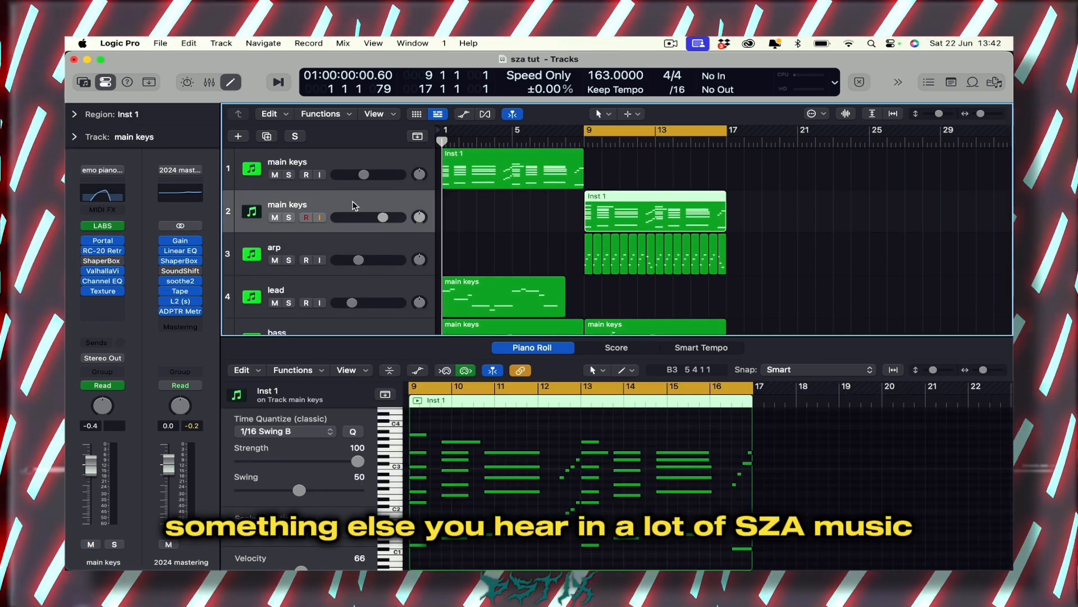
click(354, 247)
click(288, 260)
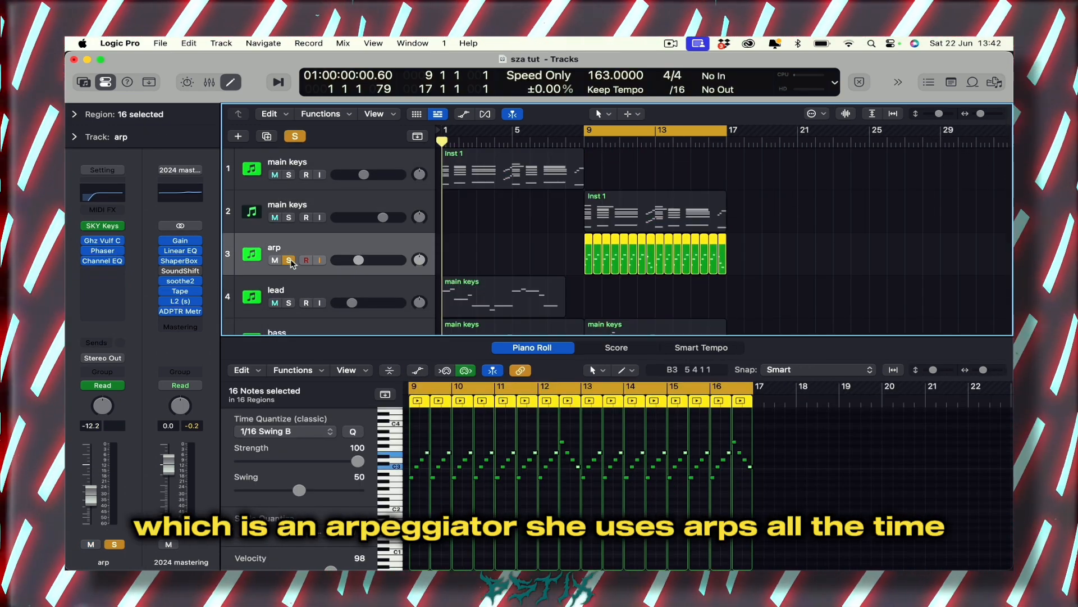
key(space)
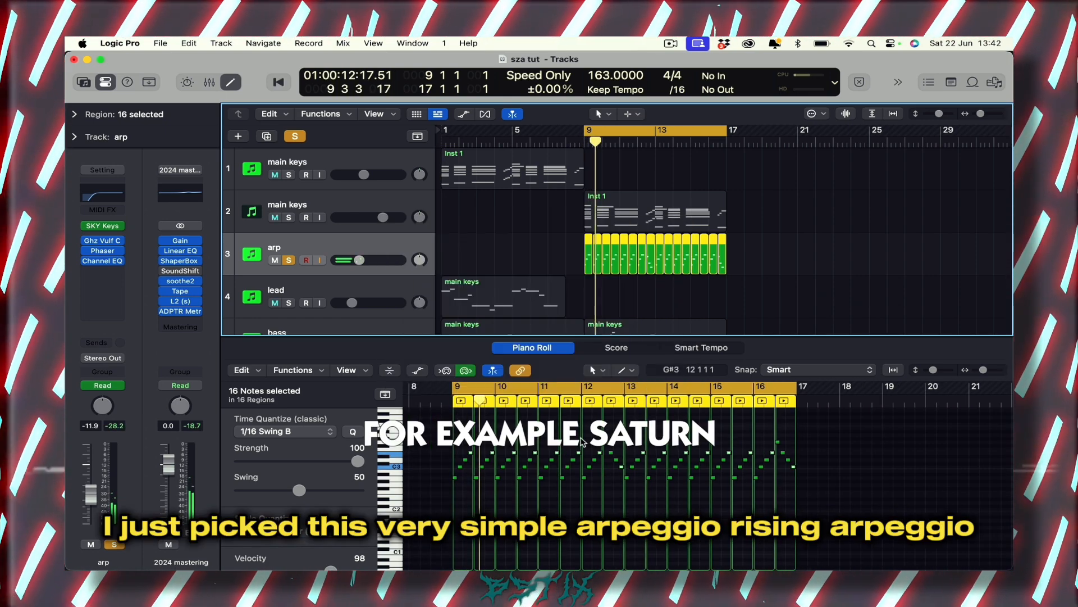
Examine the arp's repeated note patterns during playback and select the arp region just before bar 13
scroll(466, 453, up, 5)
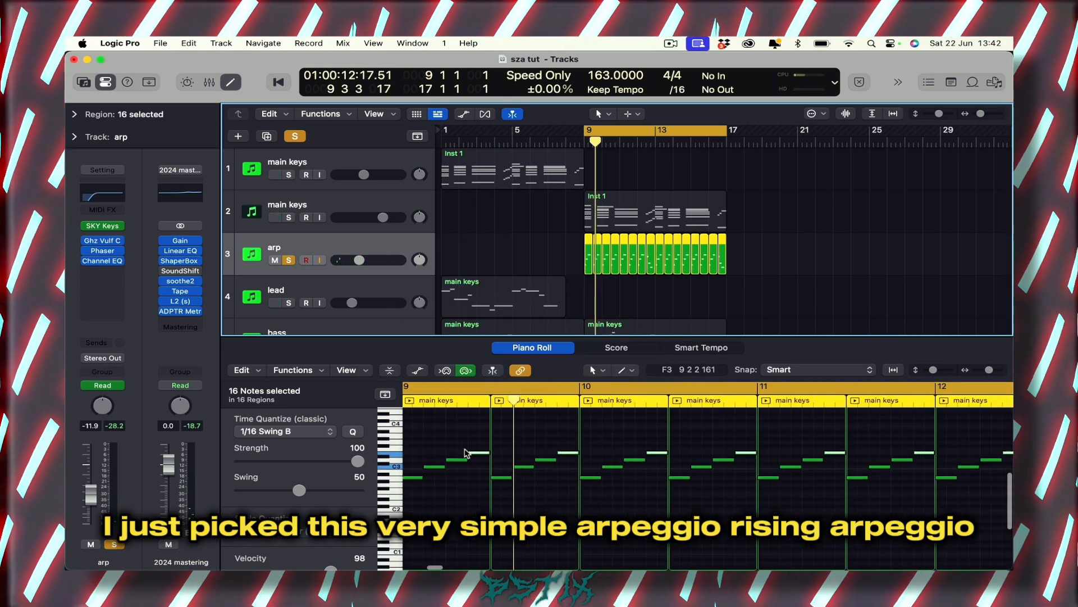
scroll(468, 451, left, 3)
scroll(467, 451, down, 3)
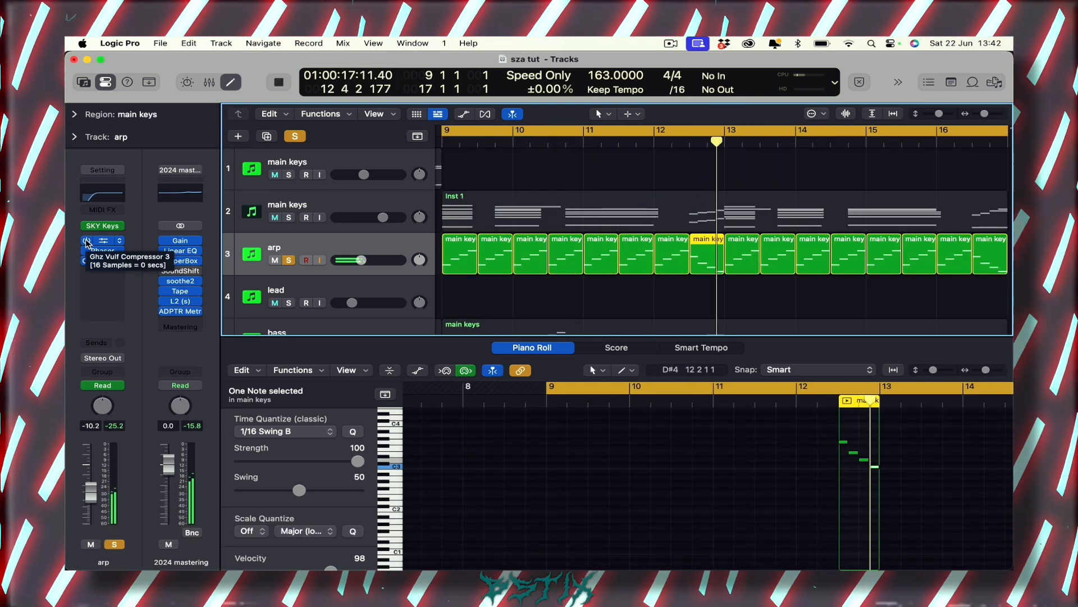
key(space)
click(670, 286)
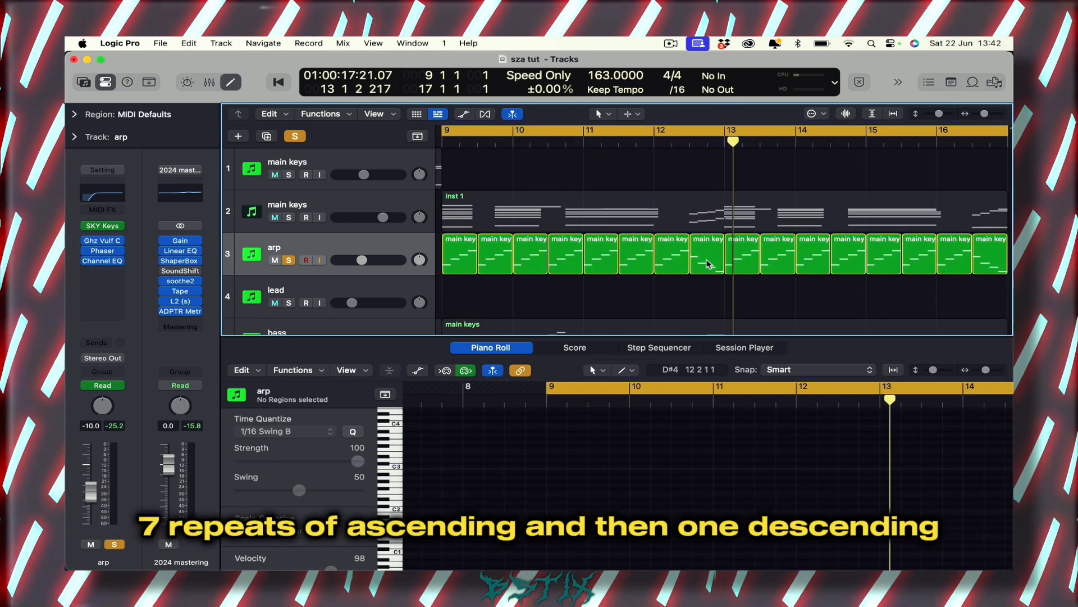
click(709, 264)
Solo the second main keys track alongside the arp, view its chord notes, and play the two together
scroll(773, 260, right, 3)
scroll(774, 260, down, 5)
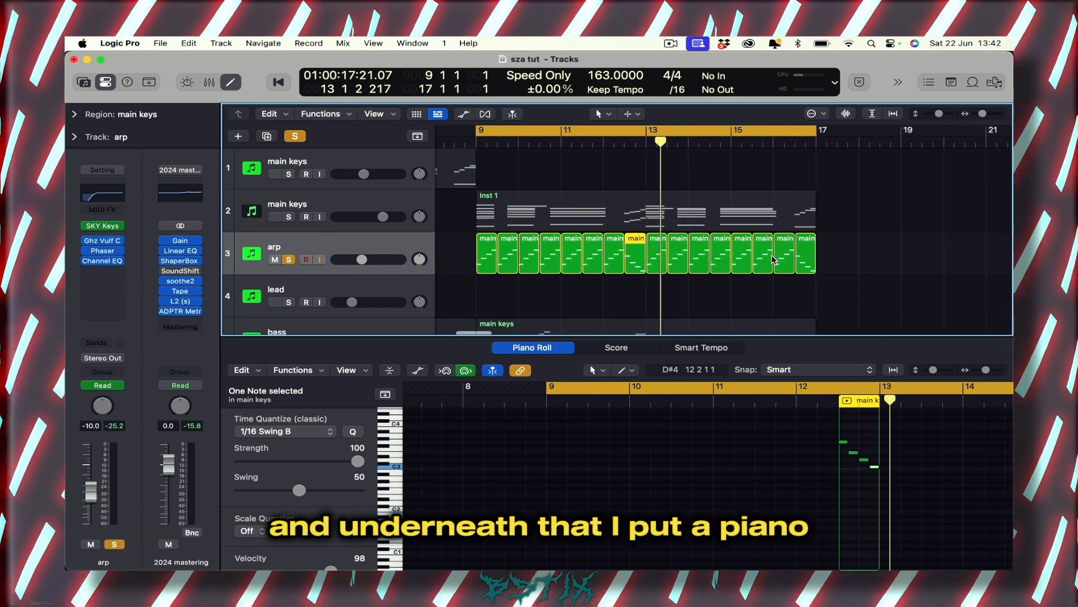
scroll(585, 218, left, 4)
click(289, 217)
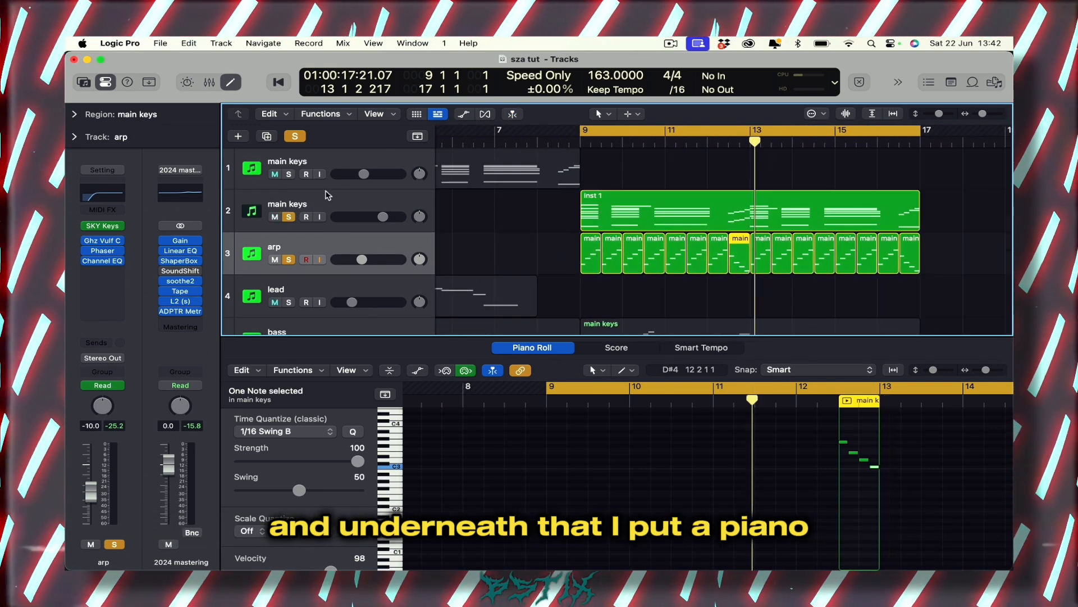
click(328, 195)
scroll(681, 431, down, 5)
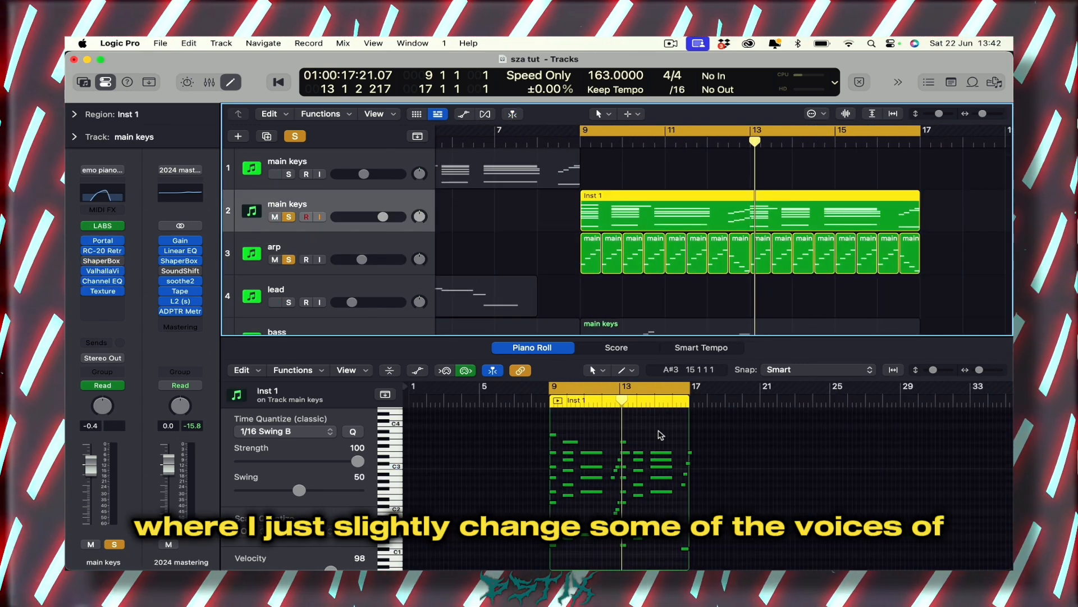
scroll(661, 435, up, 3)
key(space)
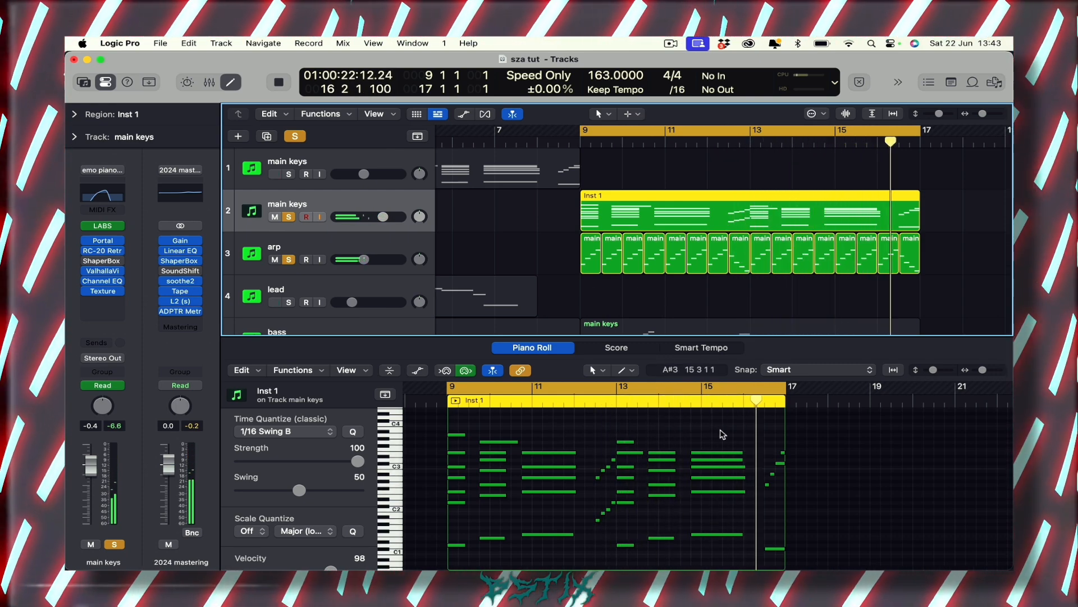
key(space)
Check the LABS Soft Piano instrument on the second main keys track and open its Portal effect
drag(939, 114, 934, 114)
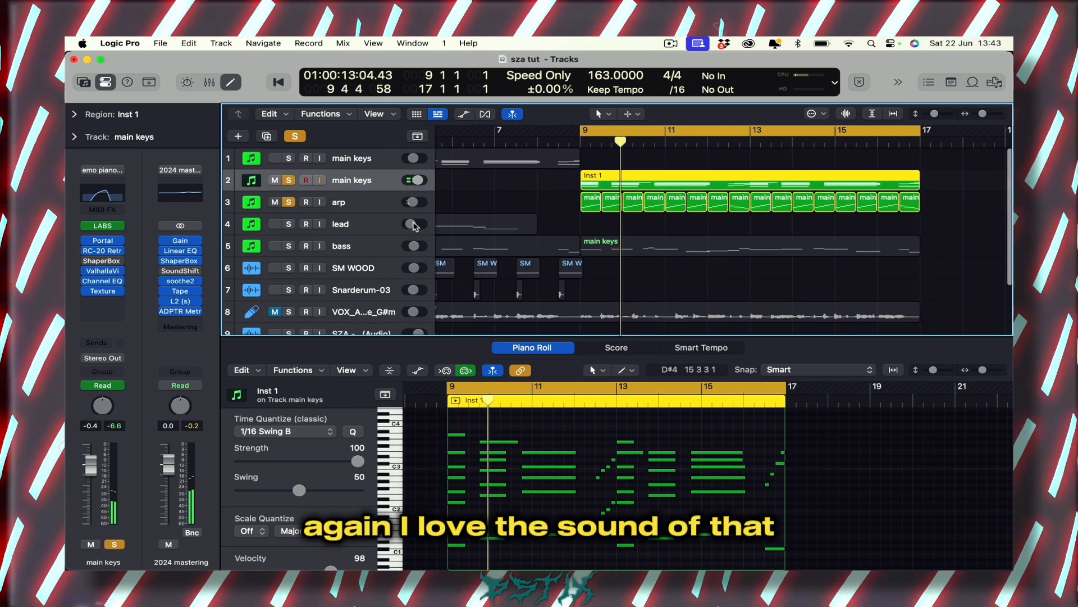
click(104, 226)
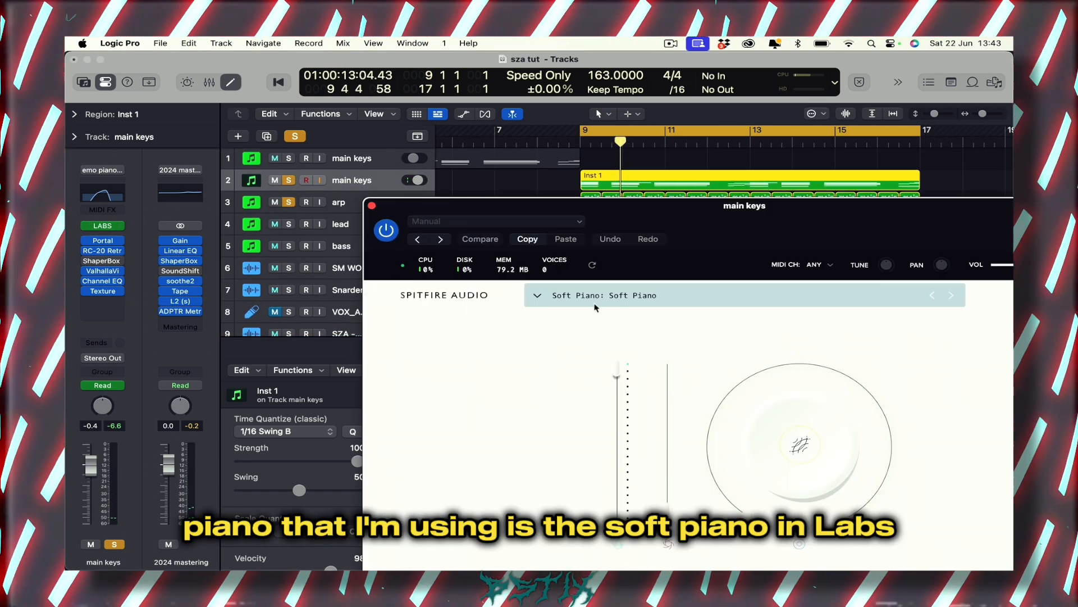
click(371, 206)
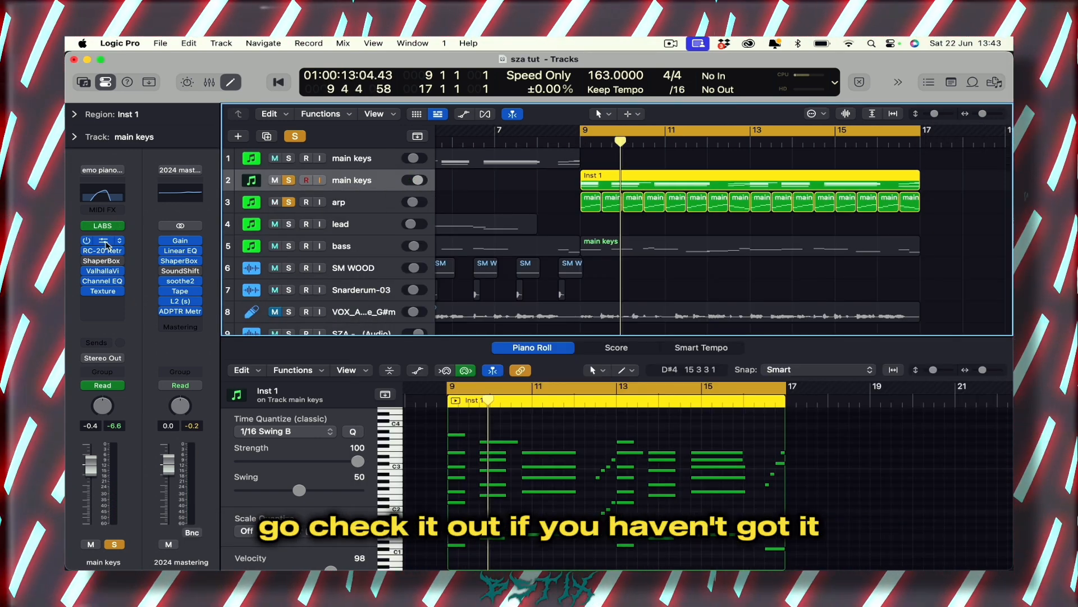
click(104, 242)
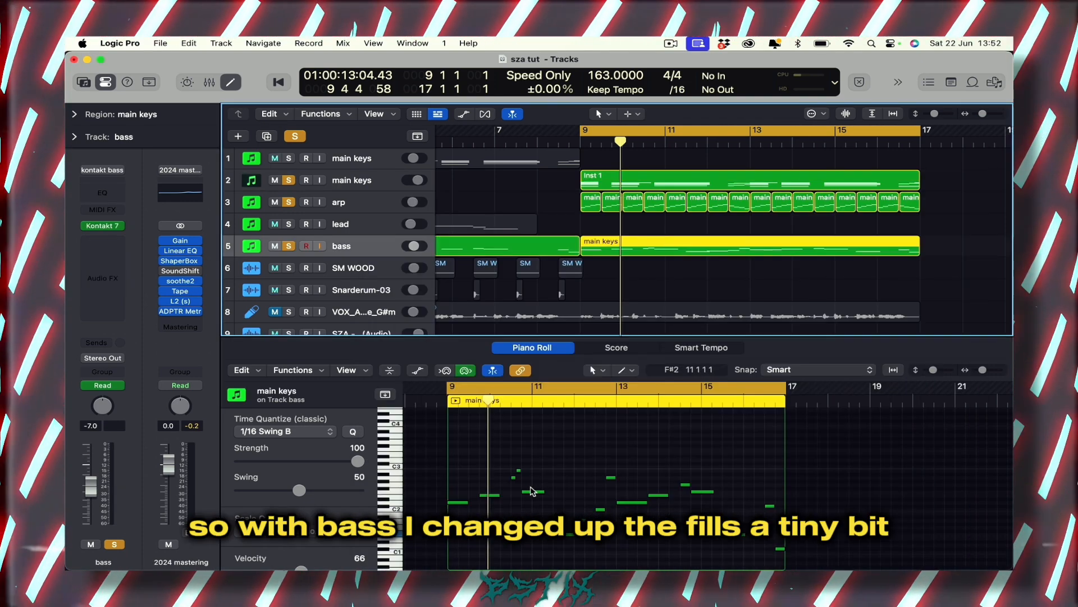
View the second-half bass notes and play the bass line together with the soloed main keys and arp
click(531, 487)
scroll(581, 455, down, 1)
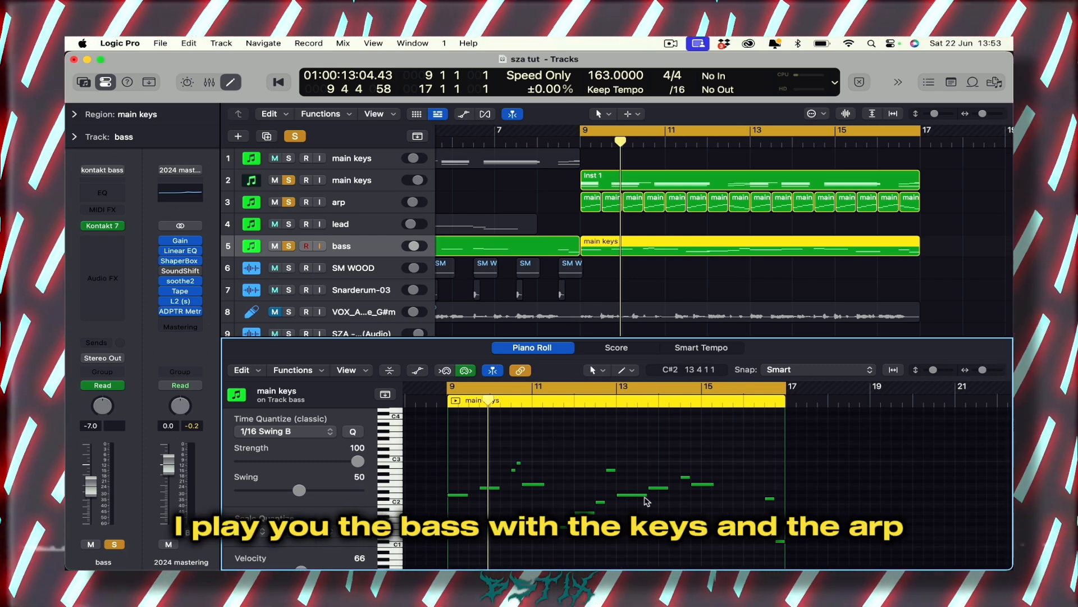
key(space)
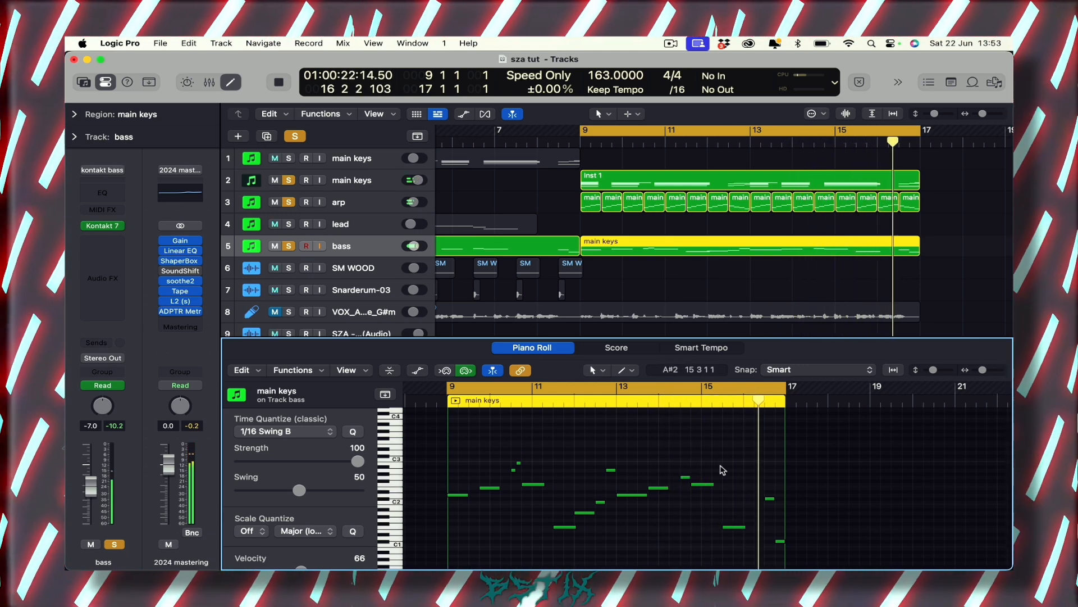
key(space)
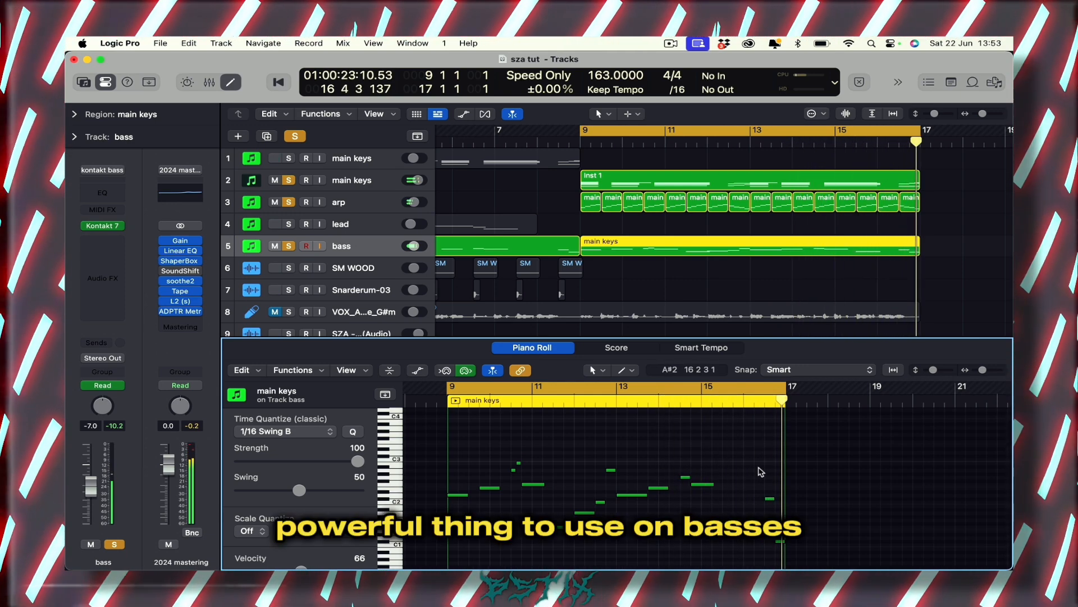
Examine the bass region's closing notes around bar 16, from C#2 down to the lower octave, and how they lead into the next phrase
key(super+Right)
key(super+Right)
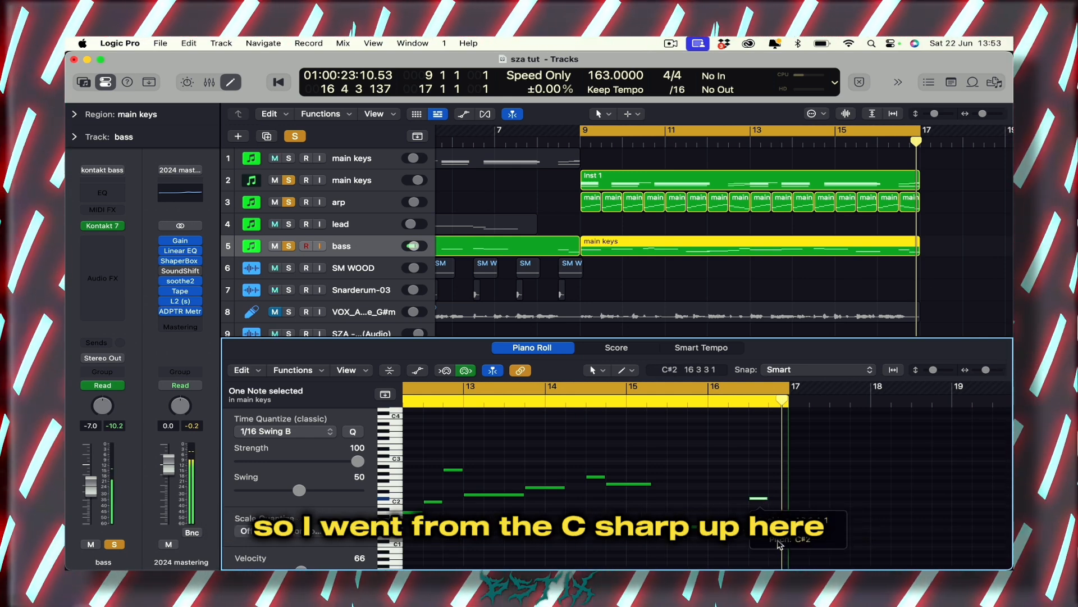
drag(759, 499, 778, 543)
click(735, 515)
scroll(735, 515, down, 1)
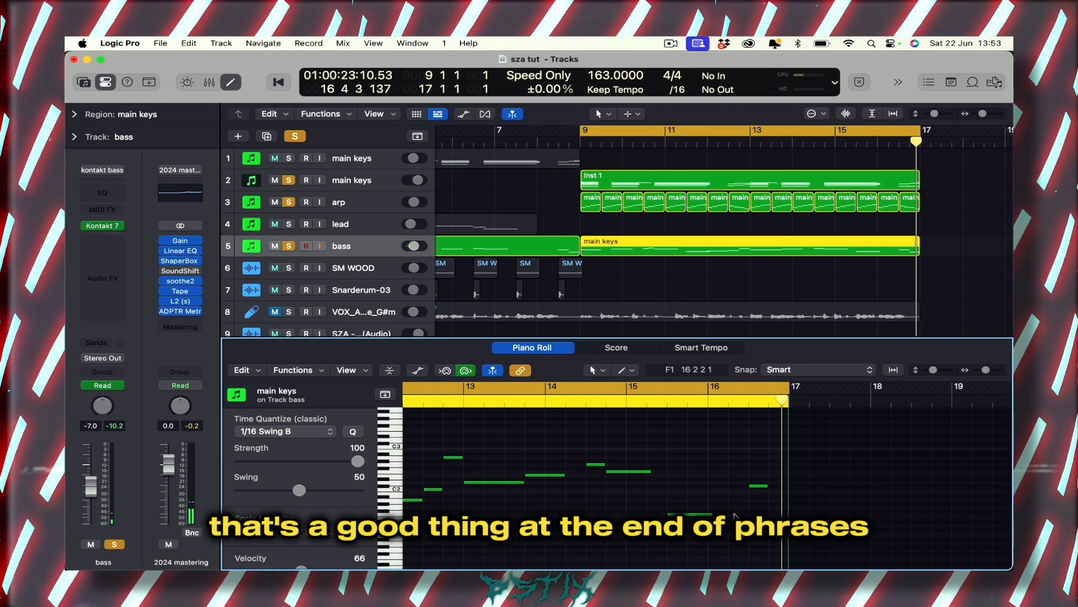
scroll(611, 457, down, 3)
scroll(584, 437, left, 4)
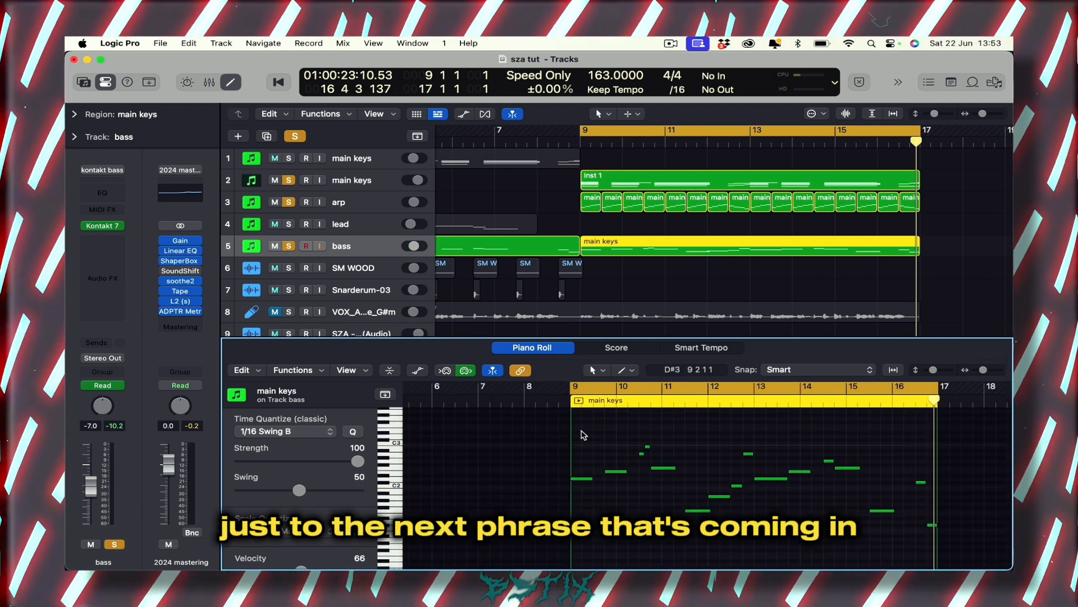
Solo the VOX vocal track alongside the main keys, arp and bass, and play the second half from bar 9
scroll(331, 209, down, 2)
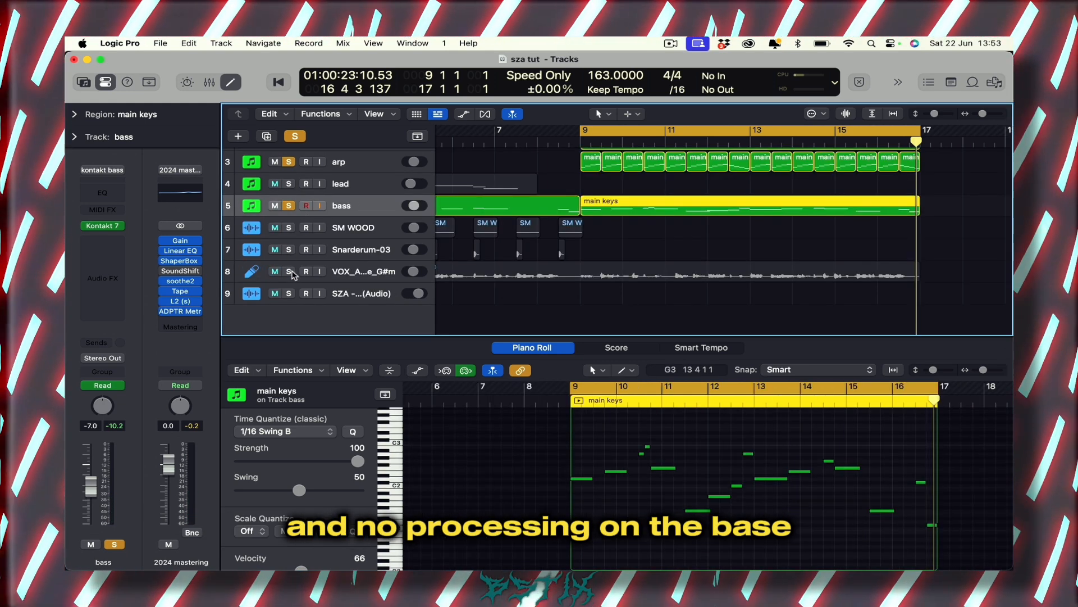
click(289, 272)
scroll(654, 283, down, 5)
click(672, 285)
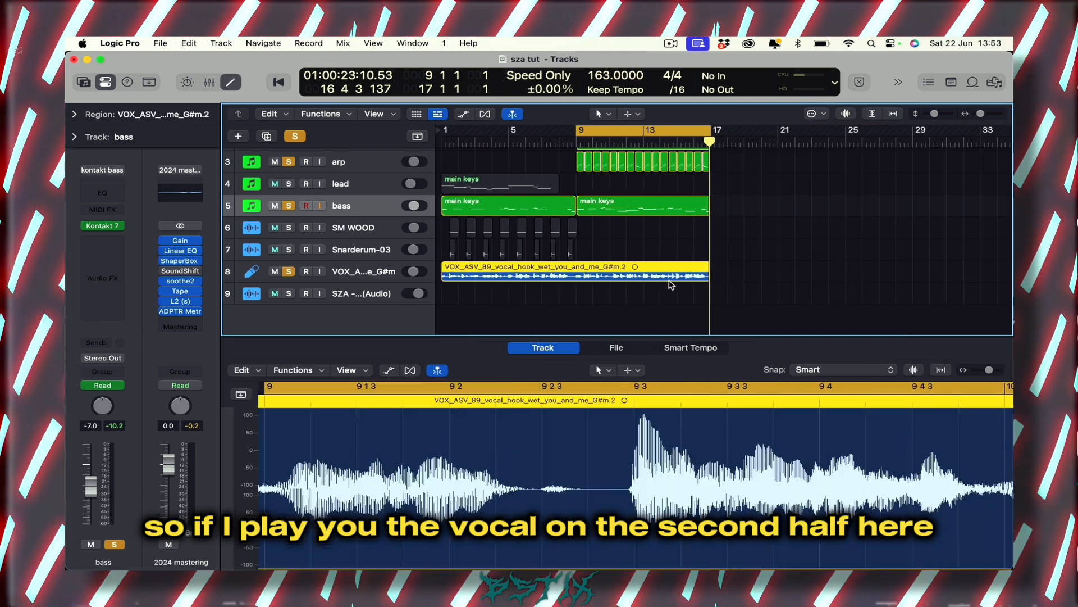
key(space)
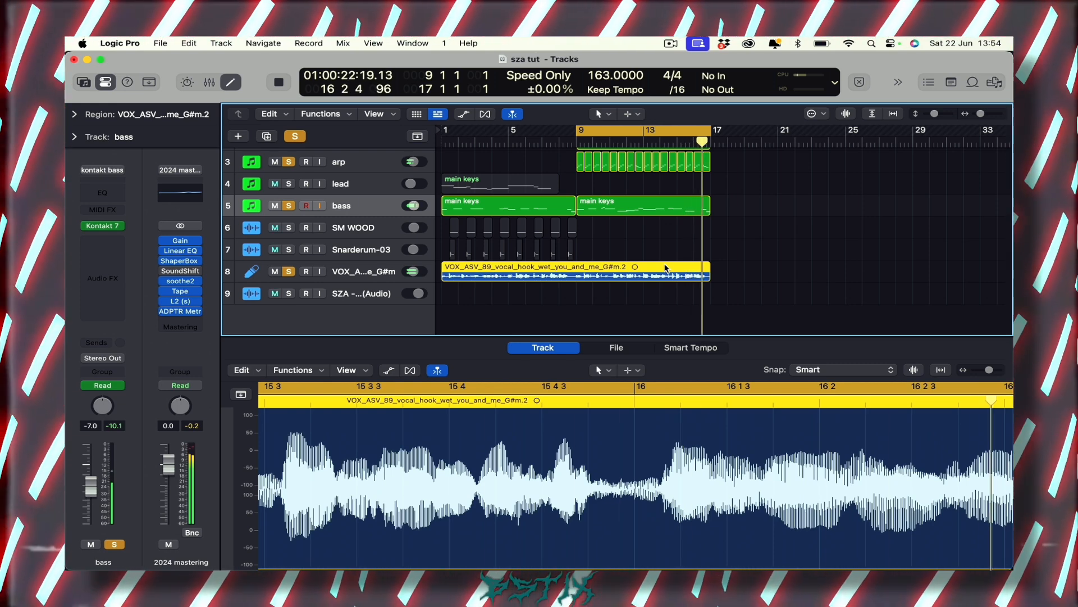
key(space)
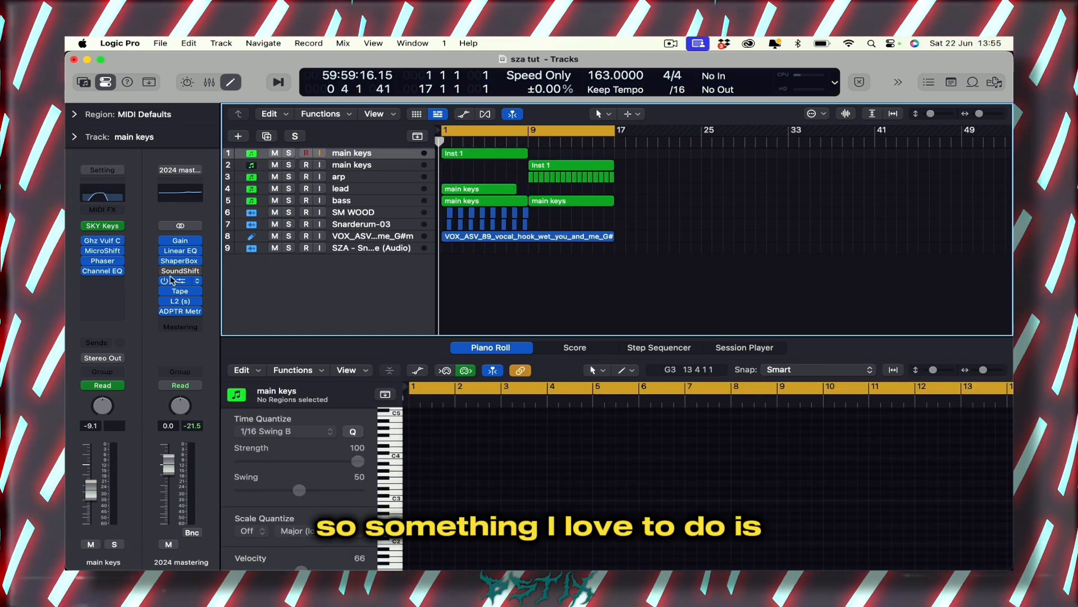
Open and enable SoundShifter Pitch on the 2024 mastering channel, move its window clear of the regions, and play the full beat through it
click(182, 271)
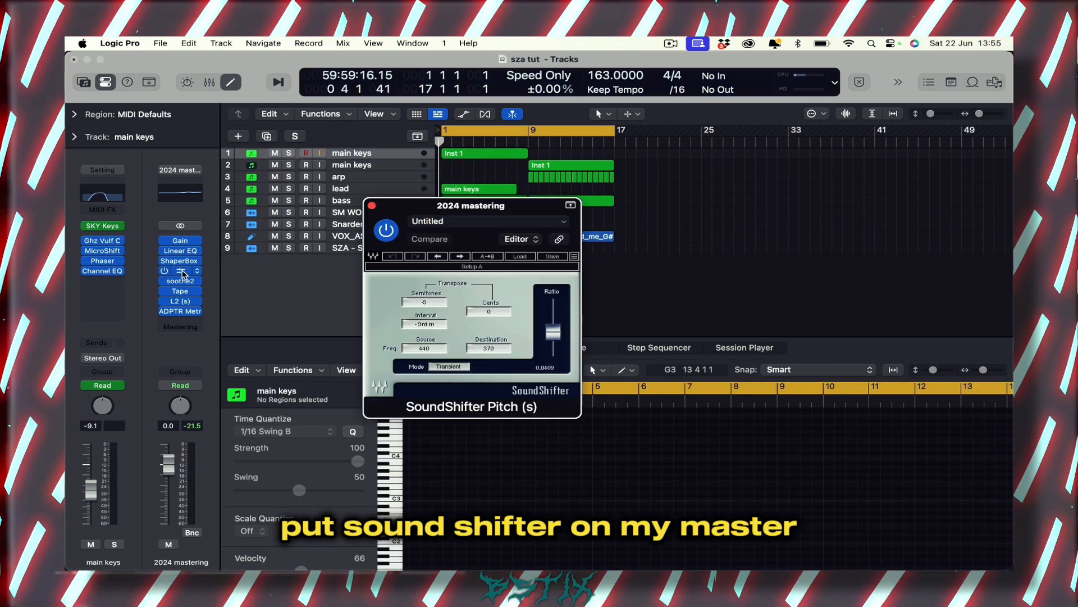
drag(392, 209, 712, 118)
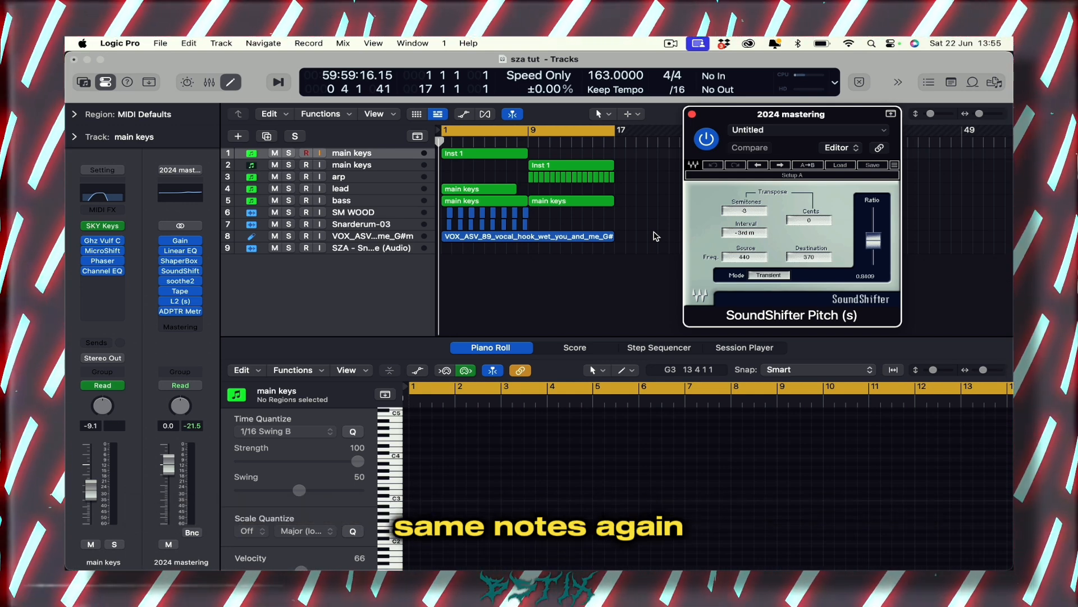
click(555, 282)
key(space)
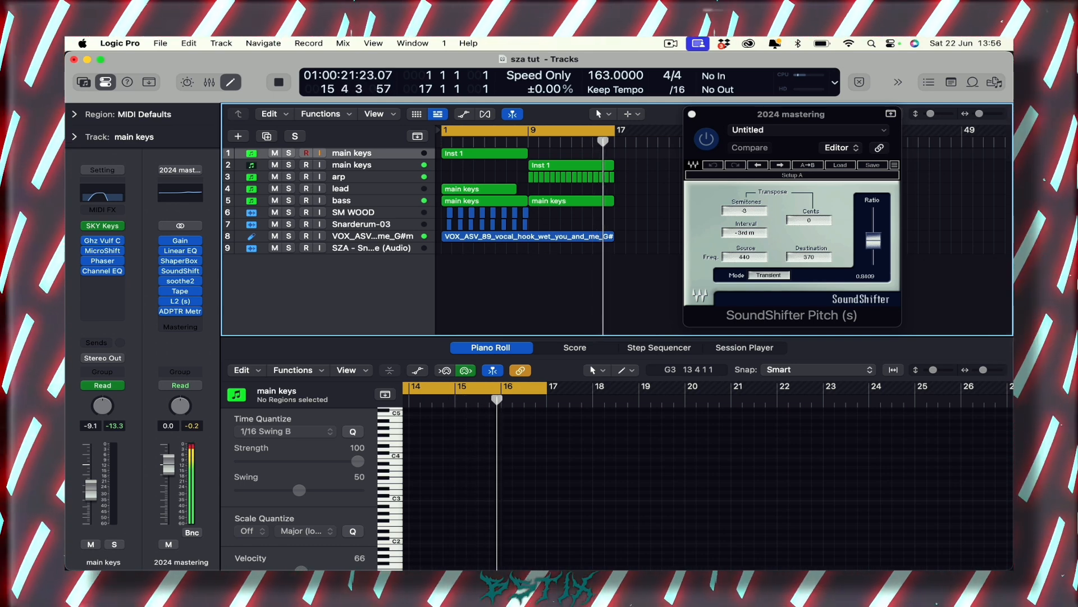
key(space)
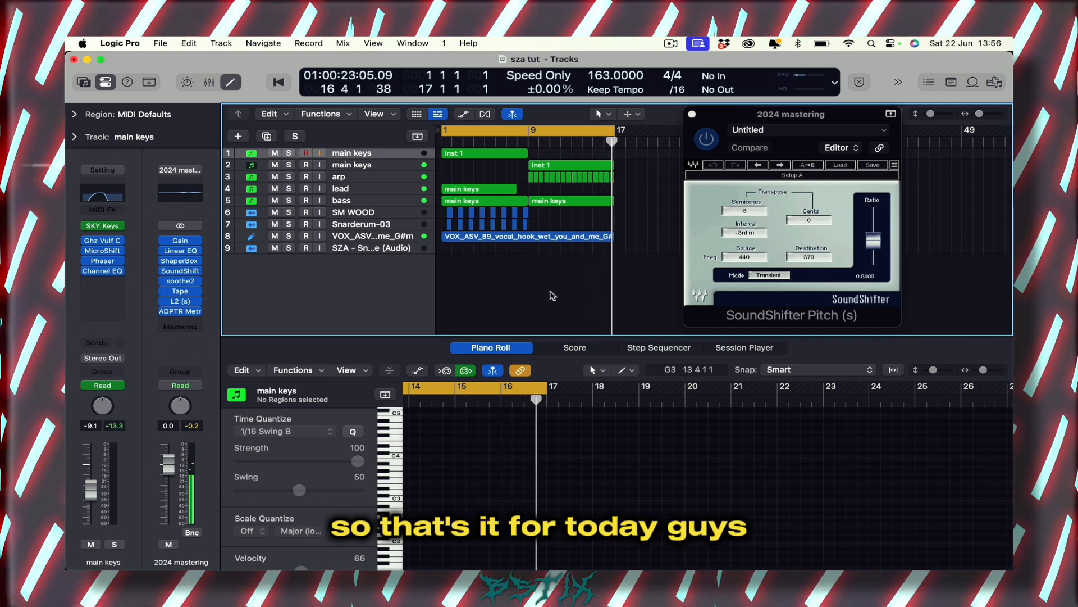